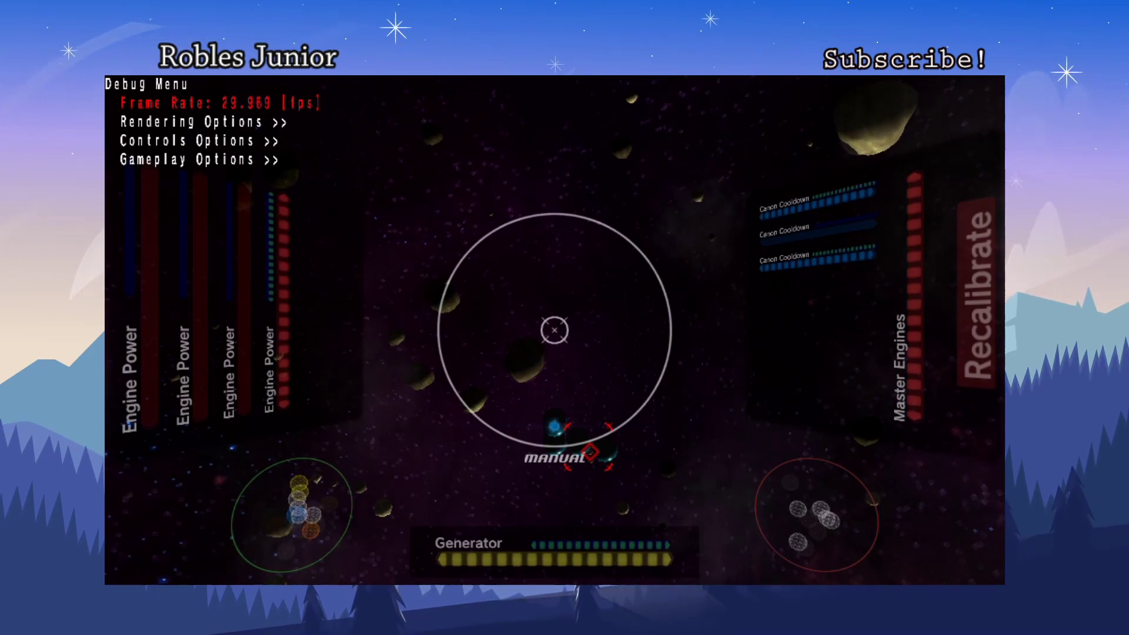
# Exit Project Void to LiveArea and swipe its page closed to reach the home screen
pyautogui.press('super')
pyautogui.moveTo(918, 153); pyautogui.dragTo(235, 529)
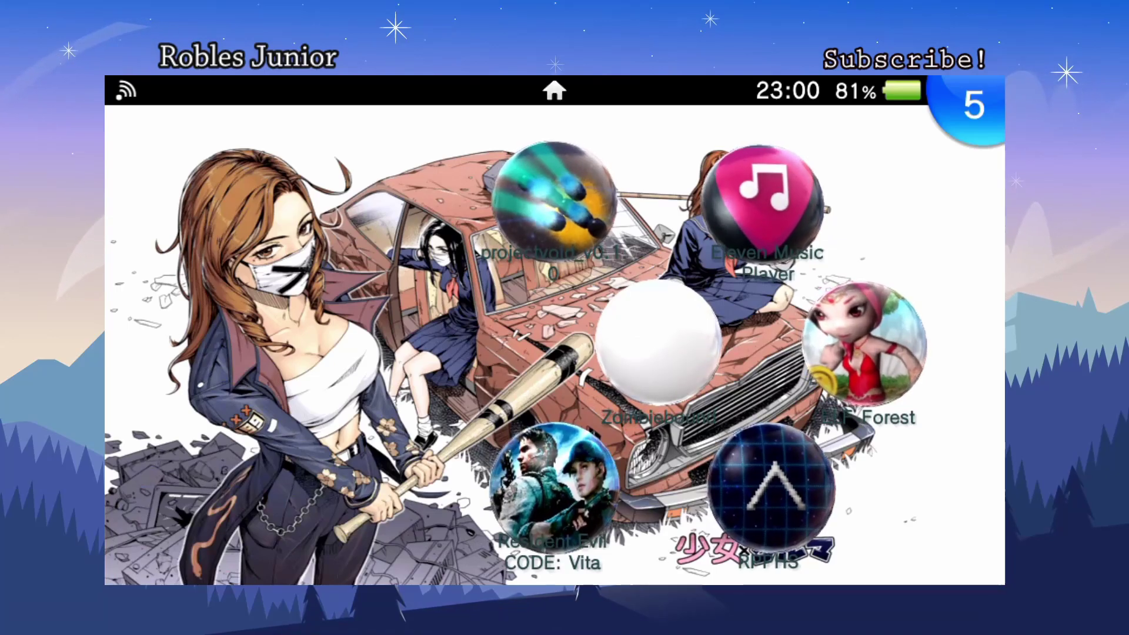
# Scroll up to the first home screen page and launch VitaShell to list the drives os0: to vs0:
pyautogui.scroll(5, 555, 345)
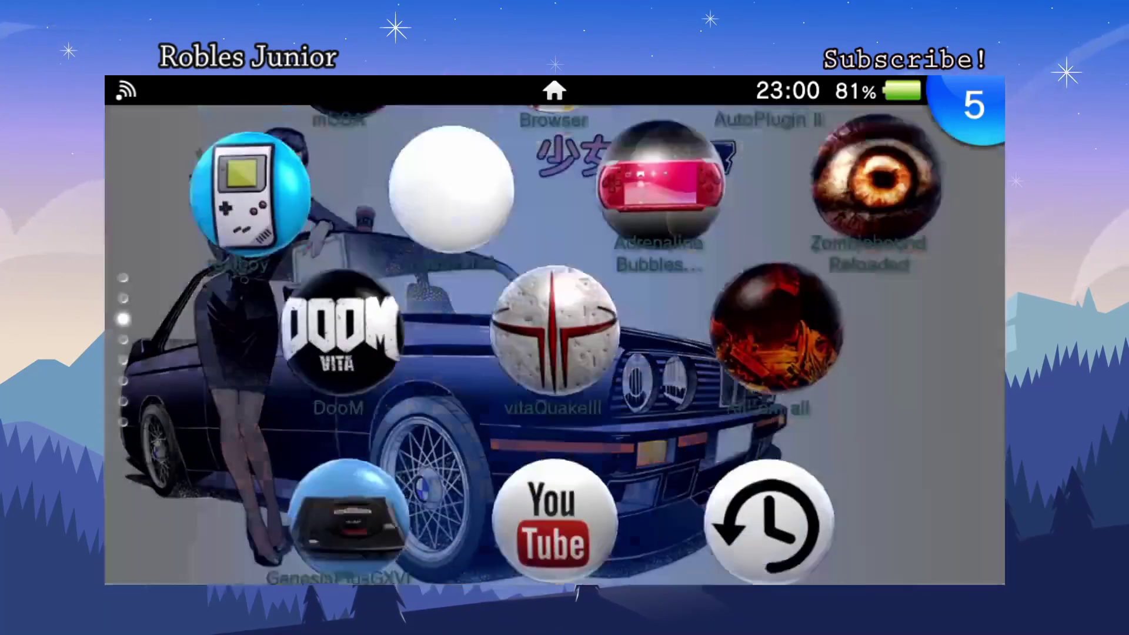
pyautogui.scroll(3, 555, 344)
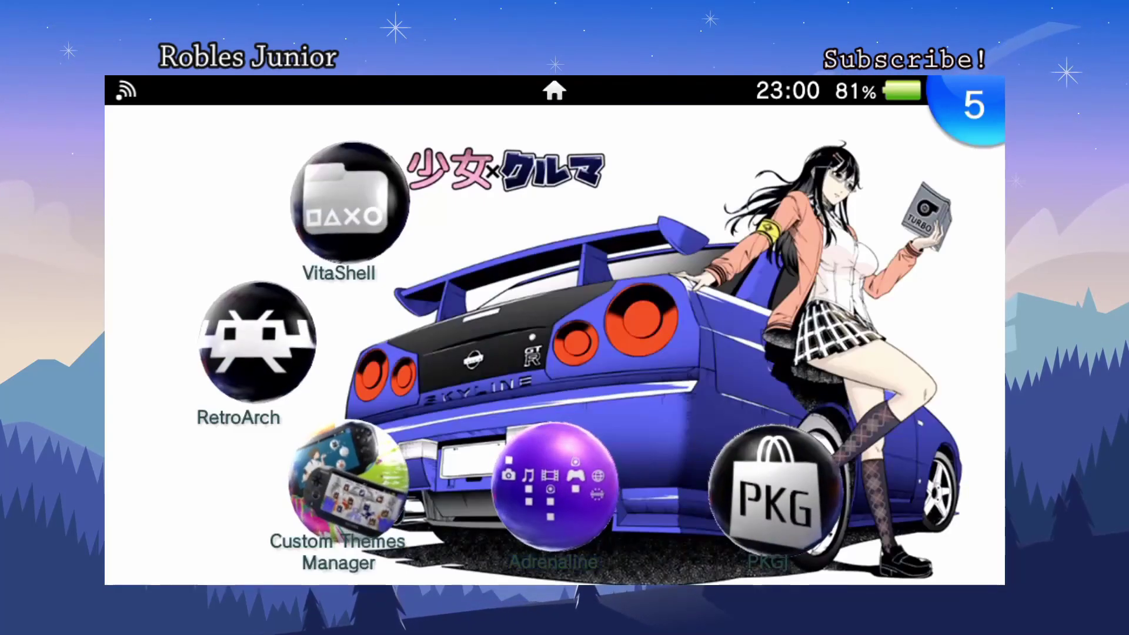
pyautogui.click(340, 197)
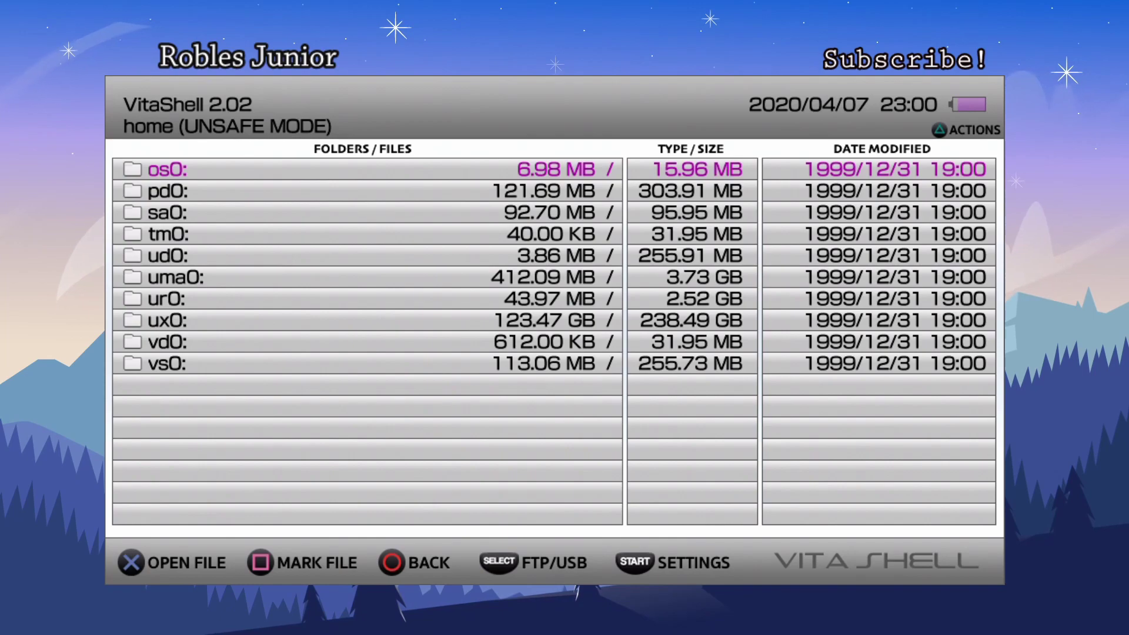
# In VitaShell settings, cycle through the USB device storage choices
pyautogui.press('Return')
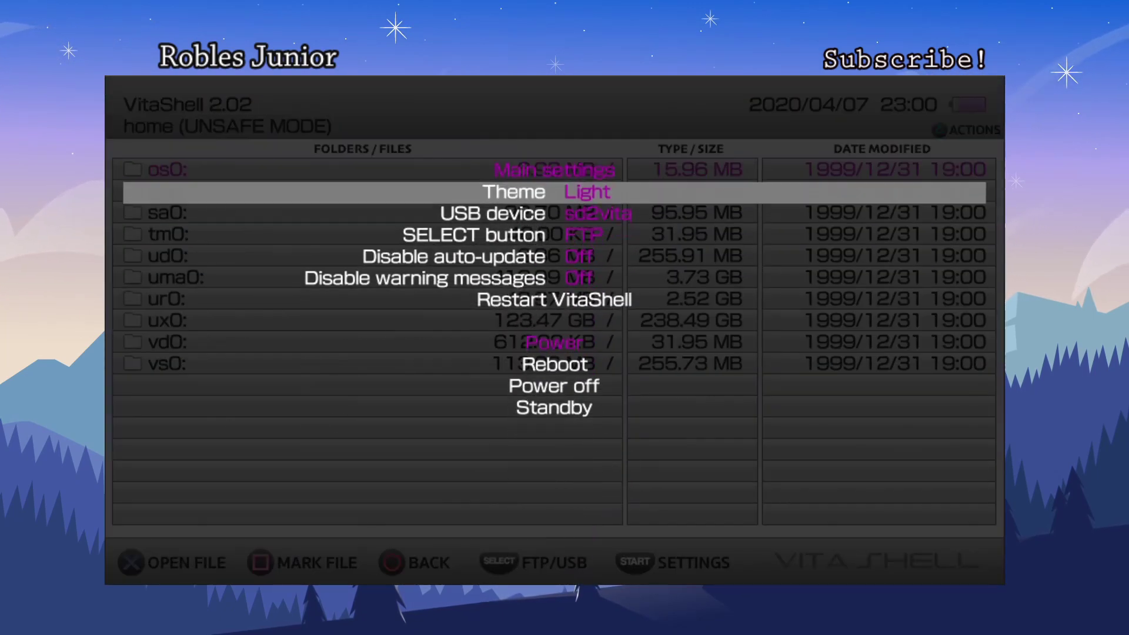
pyautogui.press('Down')
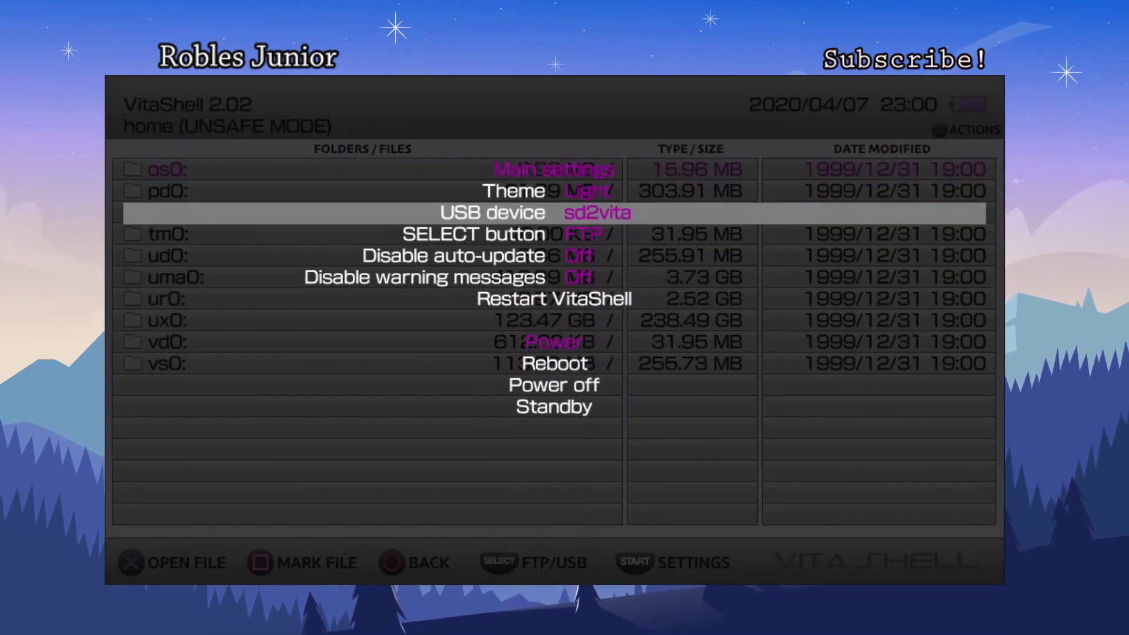
pyautogui.press('Right')
pyautogui.press('Left')
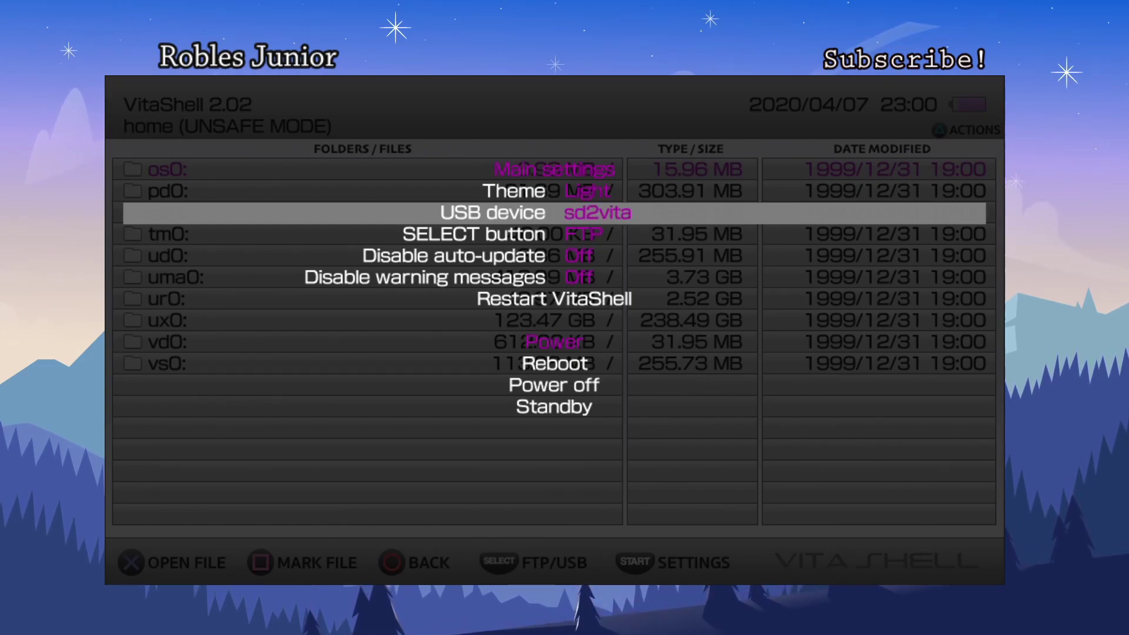
pyautogui.press('Left')
pyautogui.press('Left')
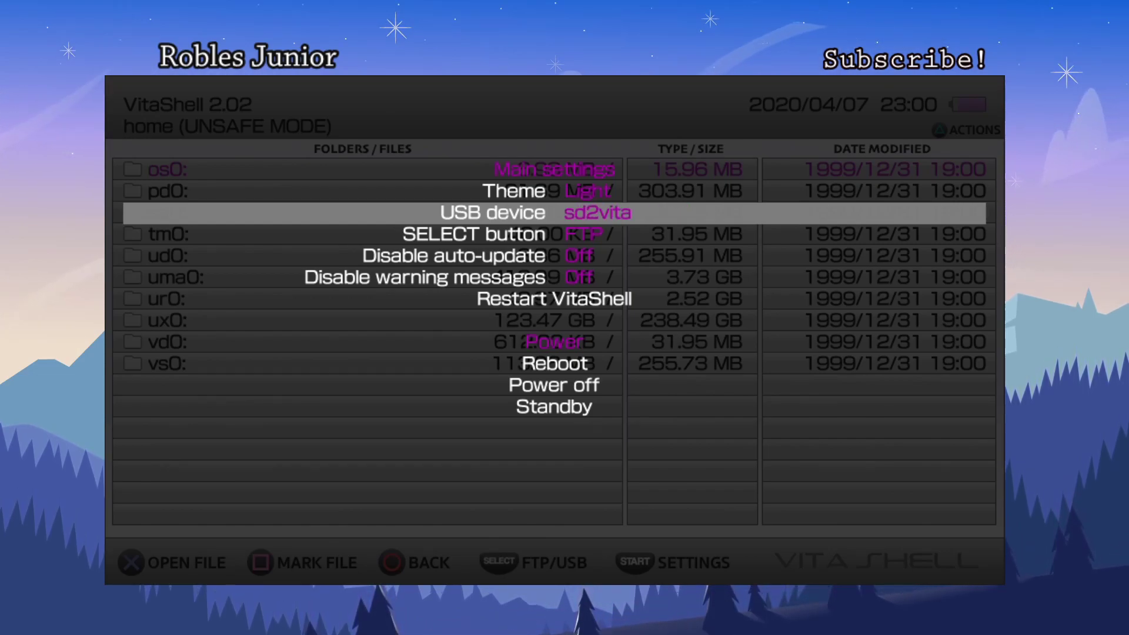
pyautogui.press('Left')
pyautogui.press('Right')
pyautogui.press('Right')
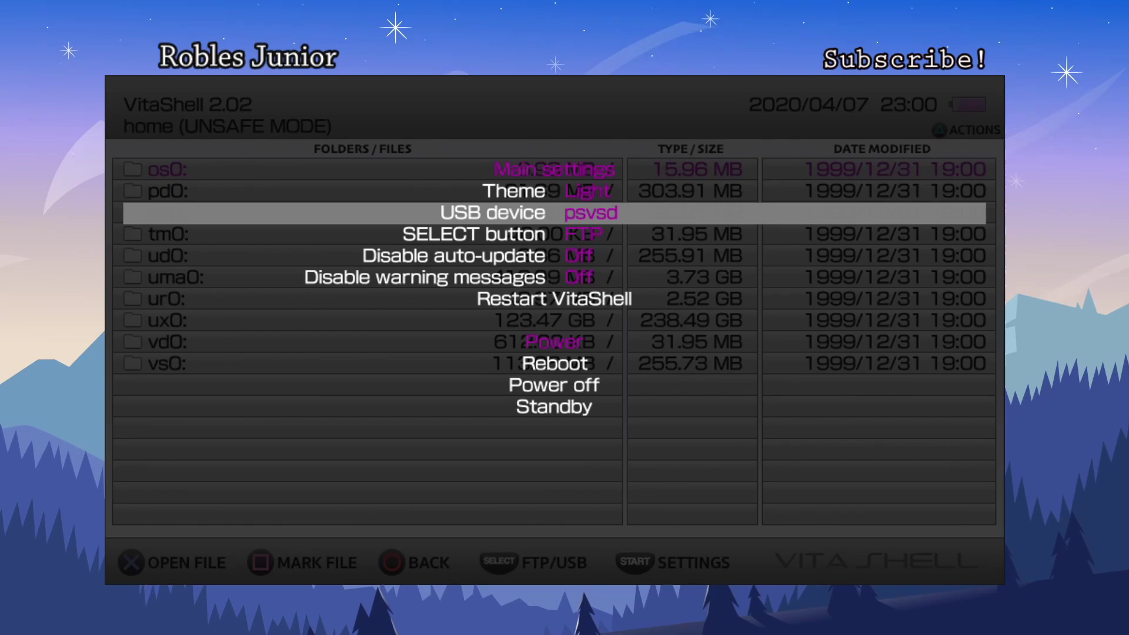
pyautogui.press('Right')
pyautogui.press('Right')
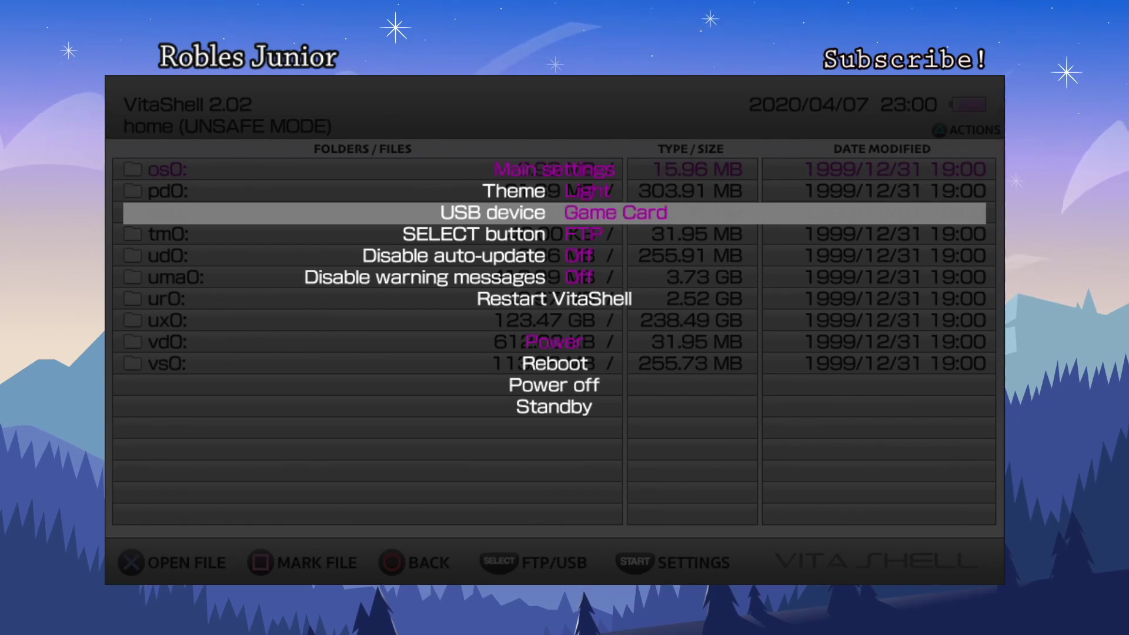
pyautogui.press('Left')
pyautogui.press('Left')
pyautogui.press('Right')
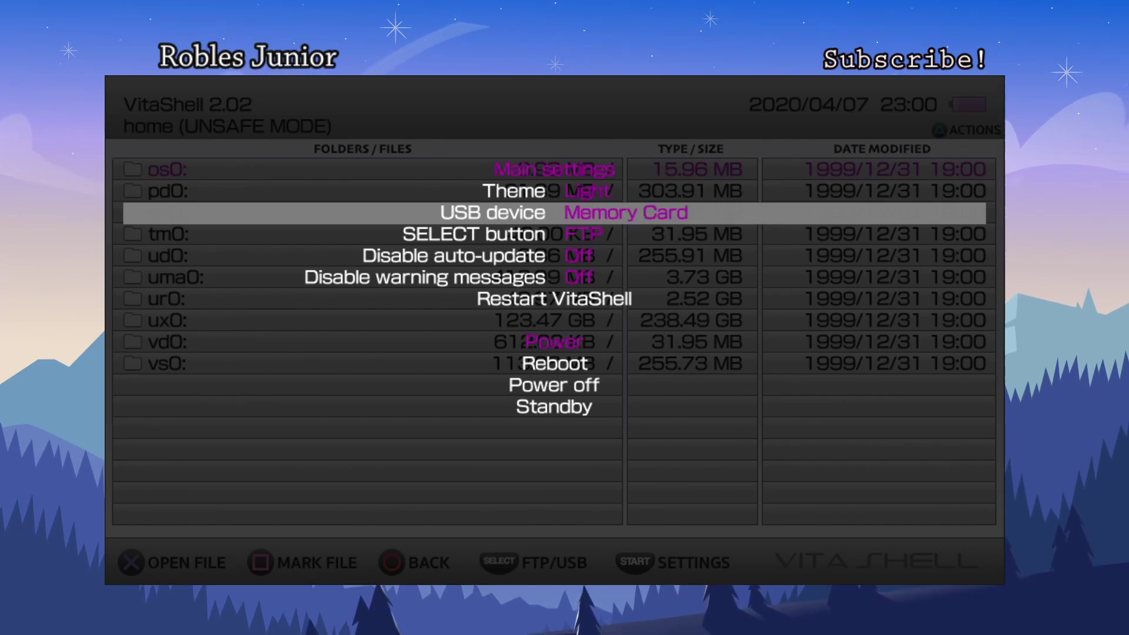
pyautogui.press('Left')
pyautogui.press('Left')
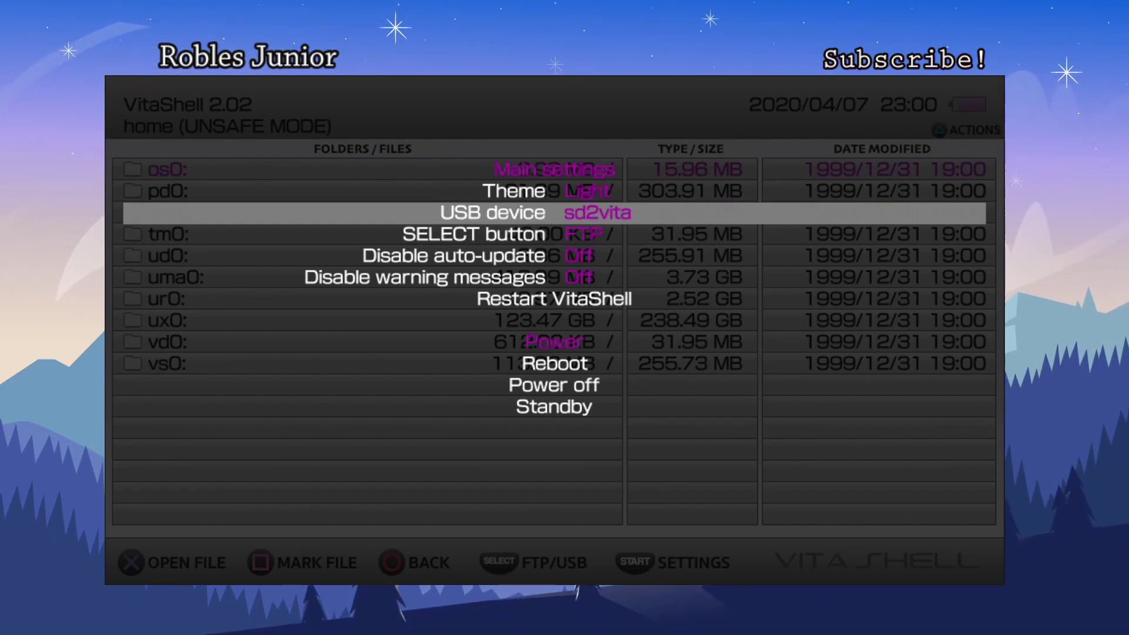
# Set the SELECT button shortcut to FTP, close settings and start the FTP server at 10.0.0.166:1337
pyautogui.press('Down')
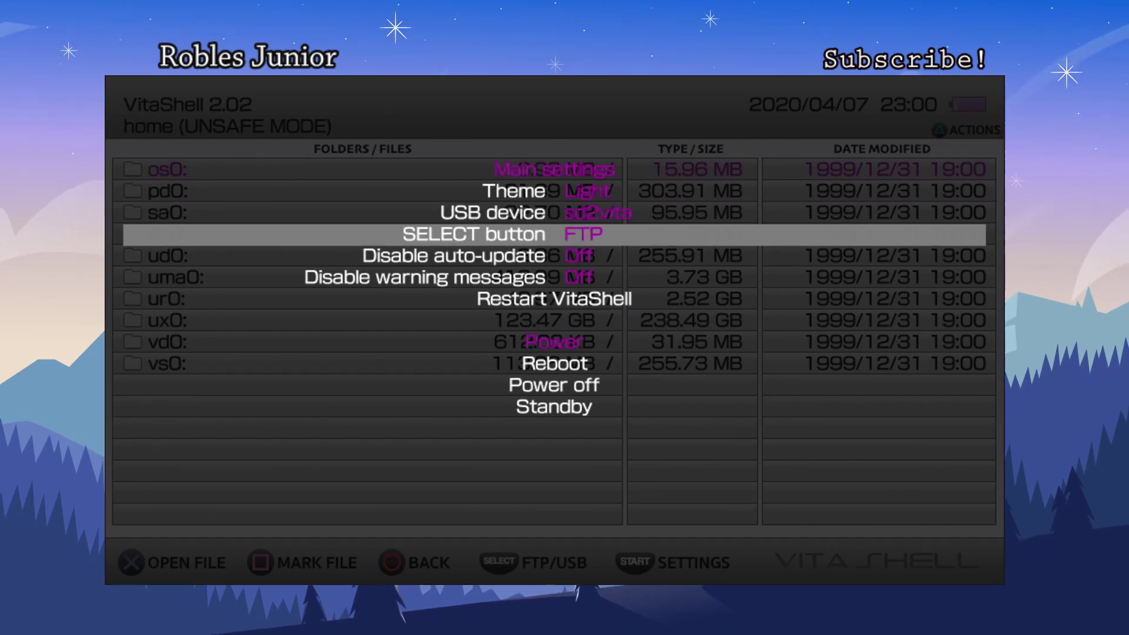
pyautogui.press('Down')
pyautogui.press('Up')
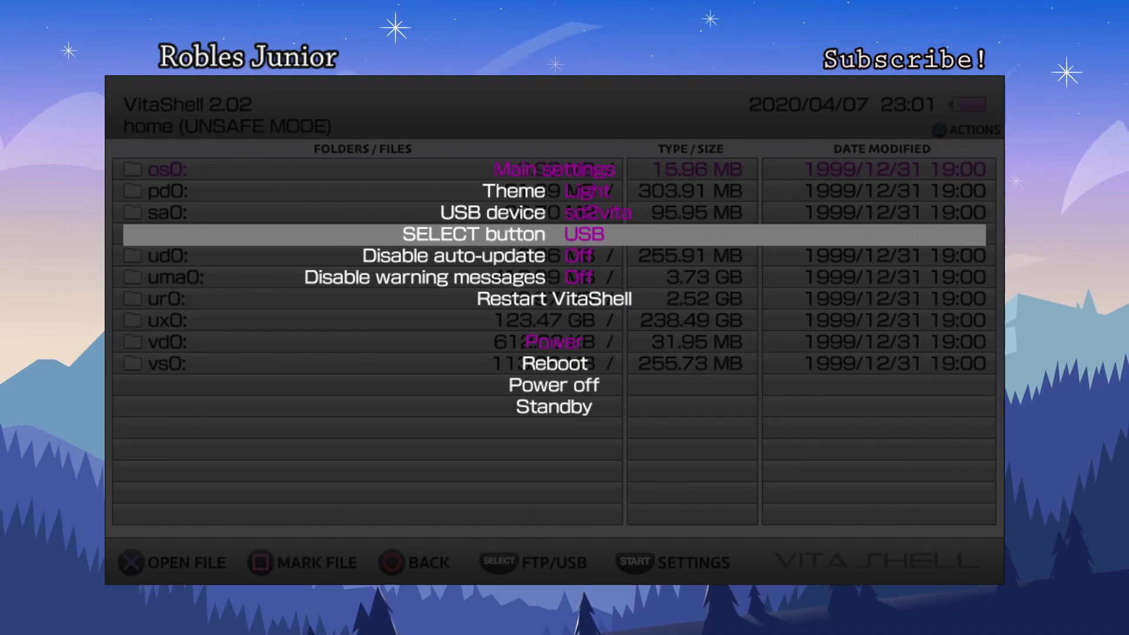
pyautogui.press('Return')
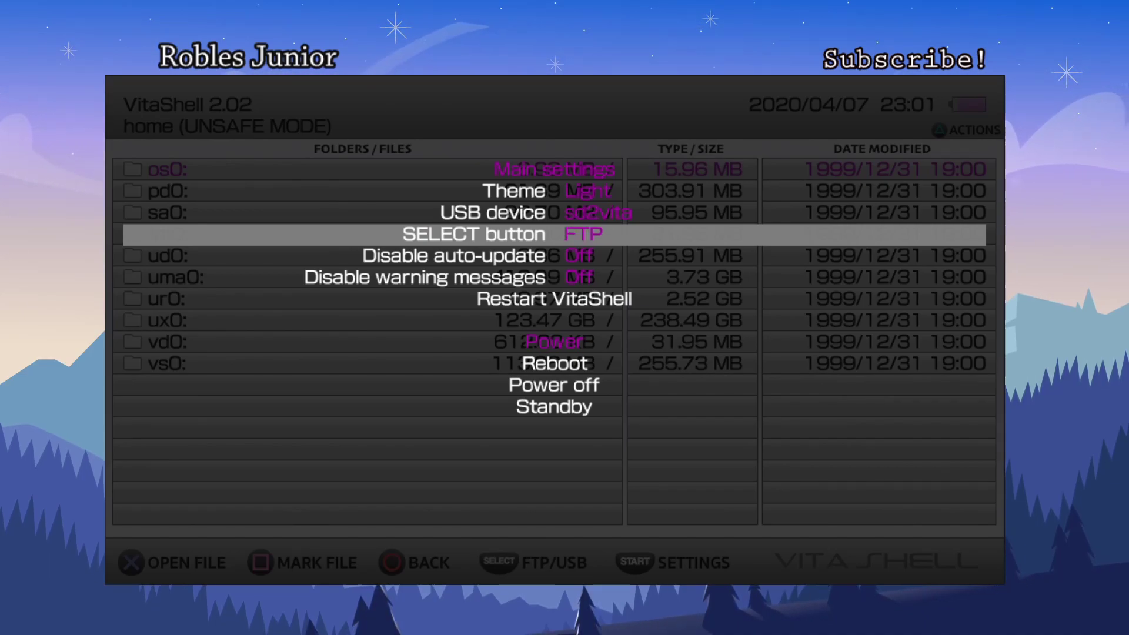
pyautogui.press('Down')
pyautogui.press('Down')
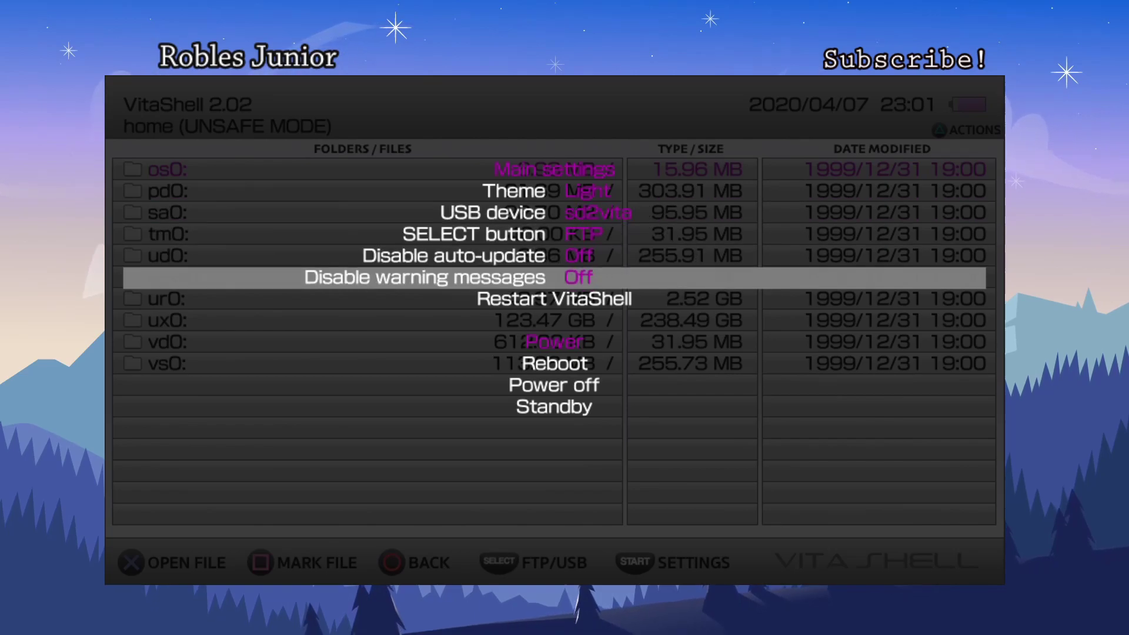
pyautogui.press('Down')
pyautogui.press('Up')
pyautogui.press('Up')
pyautogui.press('Escape')
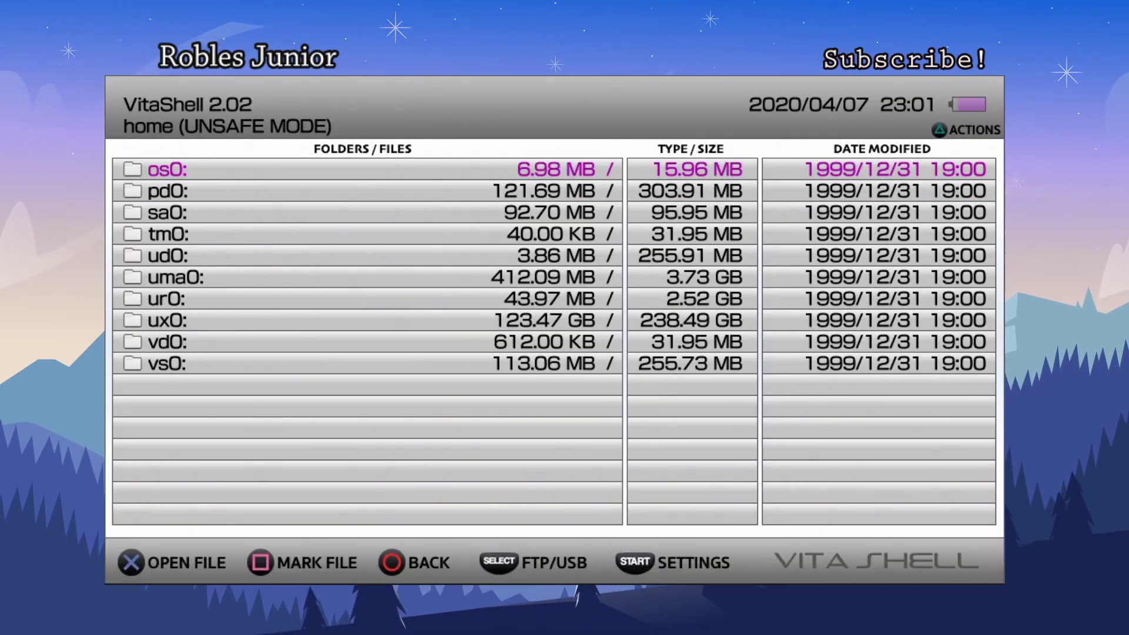
pyautogui.press('shift')
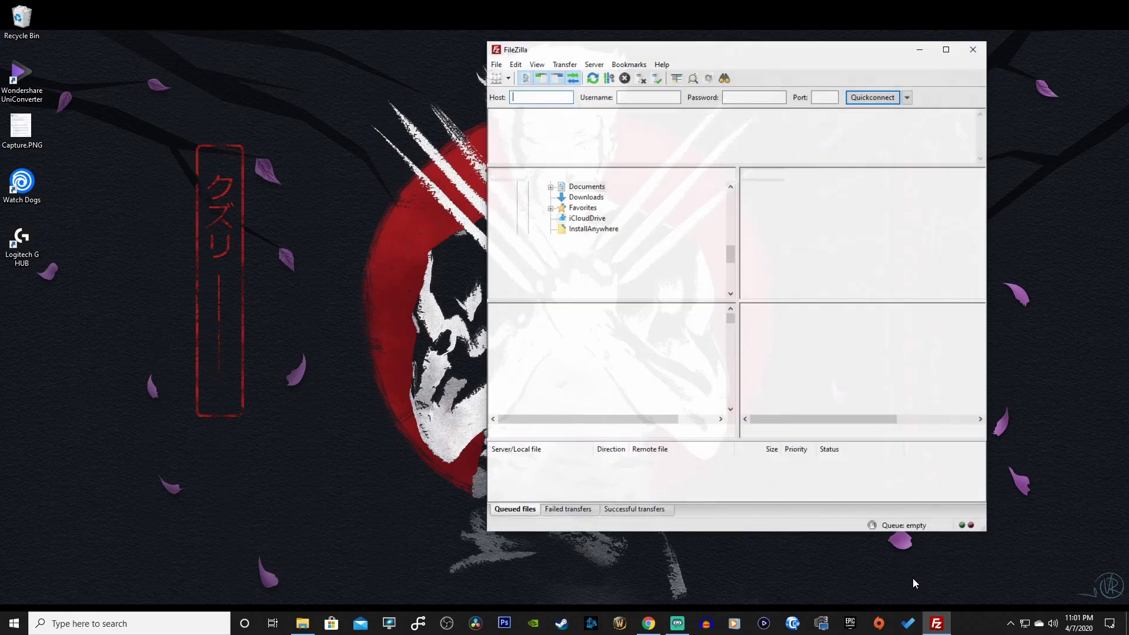
# Connect FileZilla to ftp://10.0.0.166:1337 via Quickconnect, accepting the insecure plain-FTP warning
pyautogui.moveTo(677, 56); pyautogui.dragTo(560, 90)
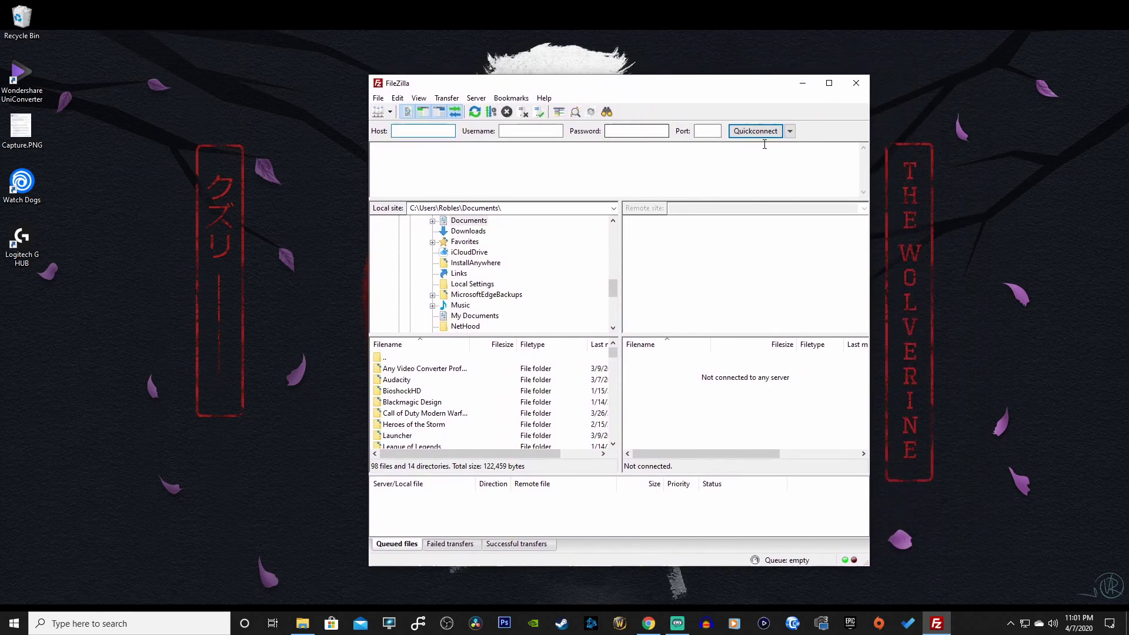
pyautogui.click(790, 131)
pyautogui.click(811, 172)
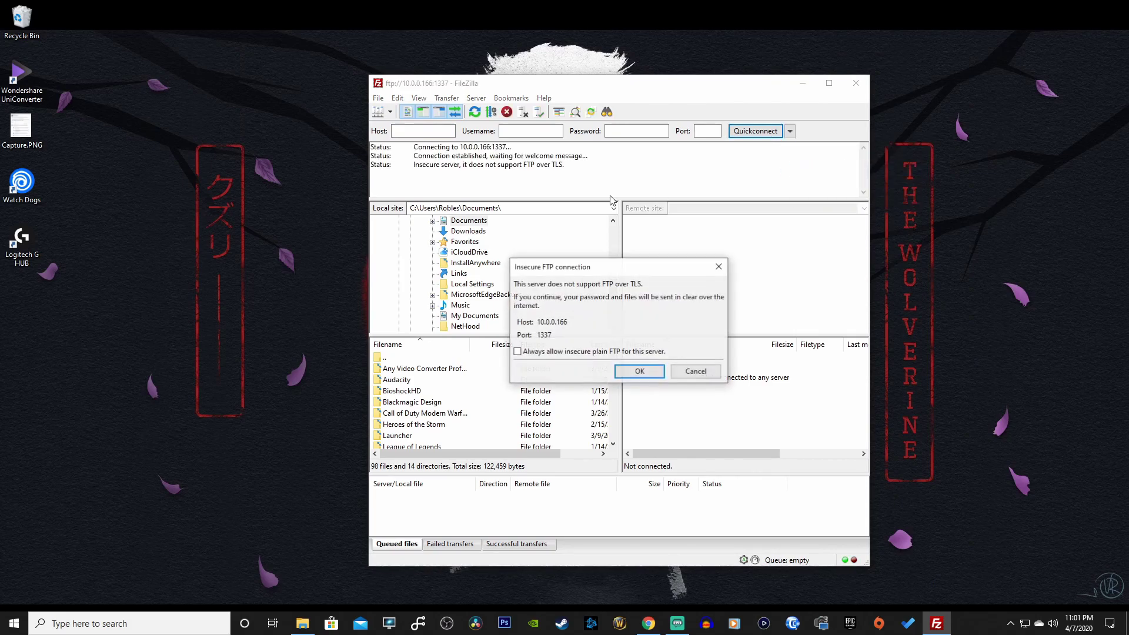
pyautogui.click(651, 370)
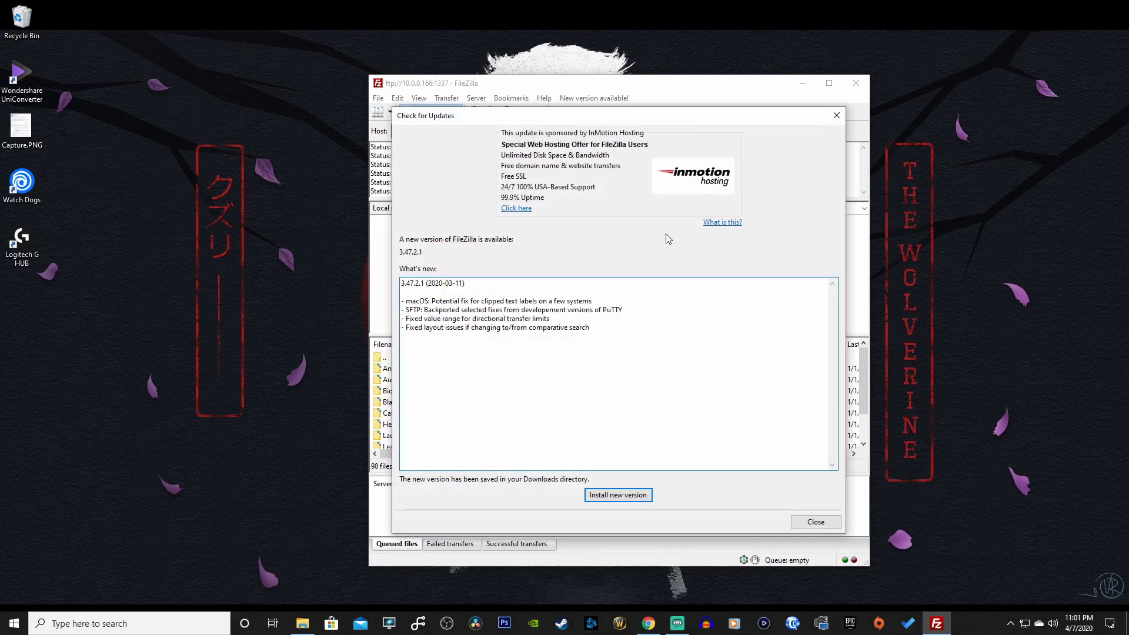
# Dismiss FileZilla's new-version notice and bring the VitaDB Project Void page forward in Chrome
pyautogui.click(816, 523)
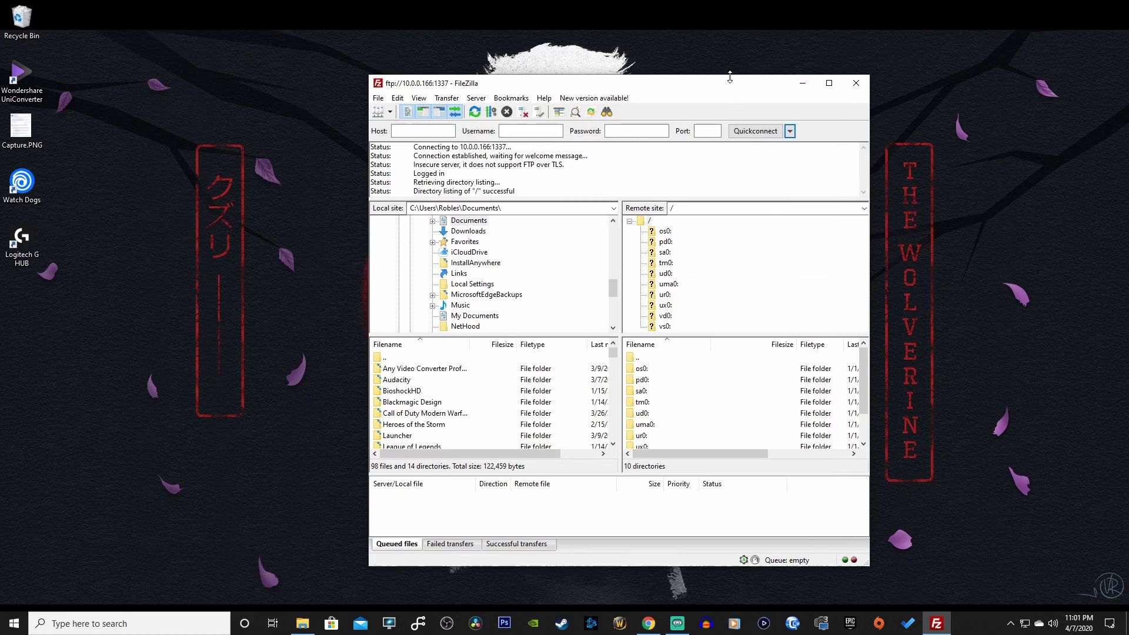
pyautogui.moveTo(738, 95); pyautogui.dragTo(497, 96)
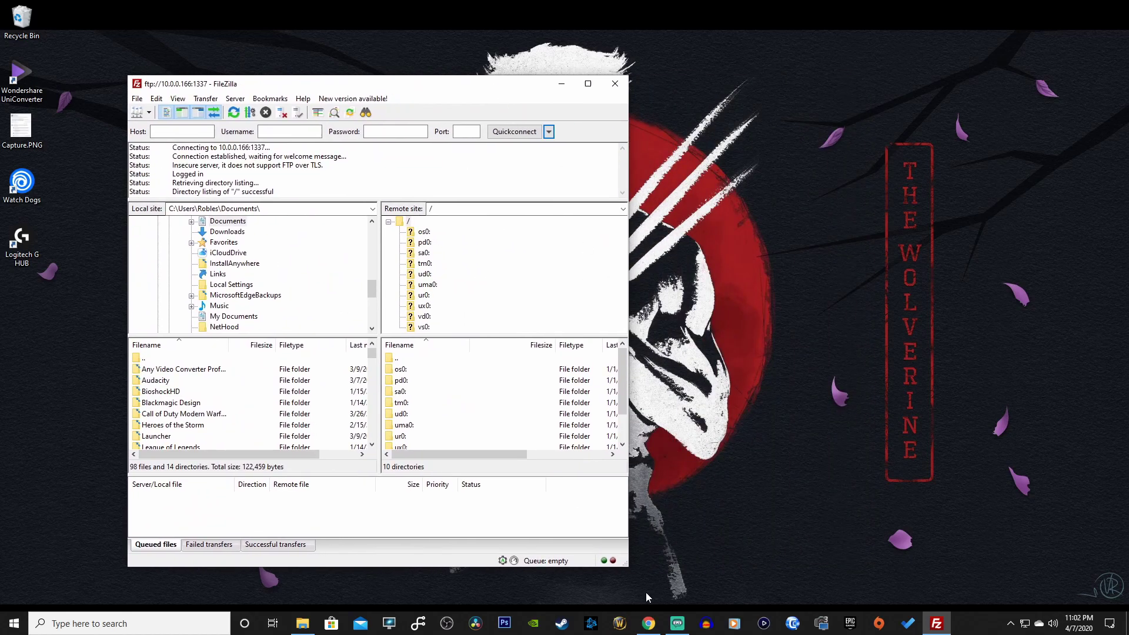
pyautogui.click(647, 624)
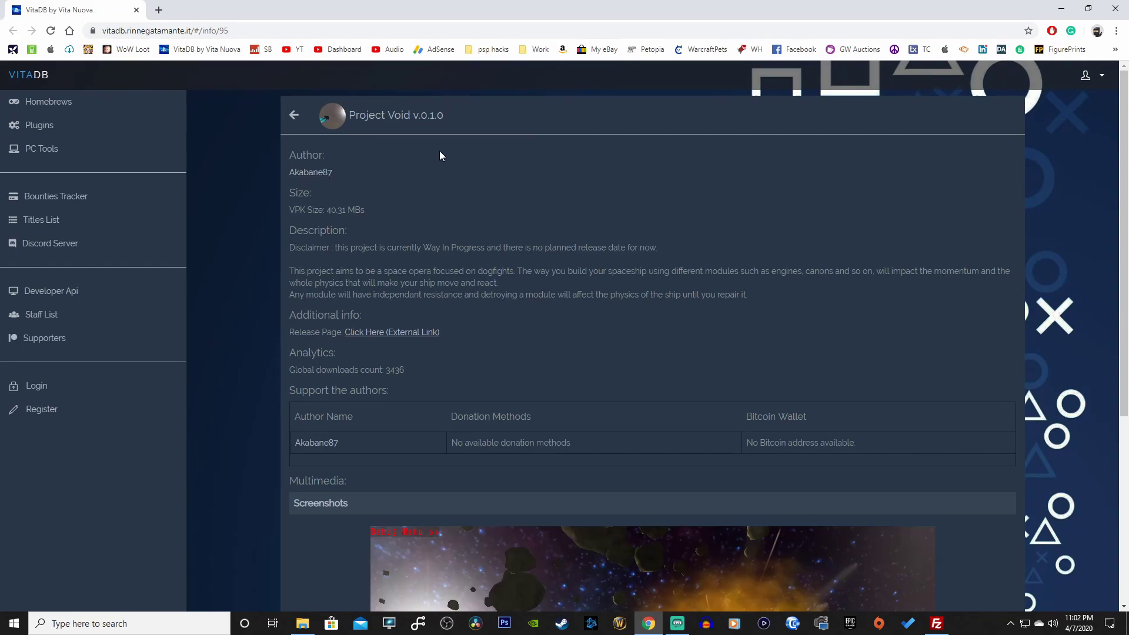
# Let projectvoid.vpk (40.3 MB) finish downloading and show it in the Downloads folder
pyautogui.scroll(-3, 545, 198)
pyautogui.scroll(-2, 545, 199)
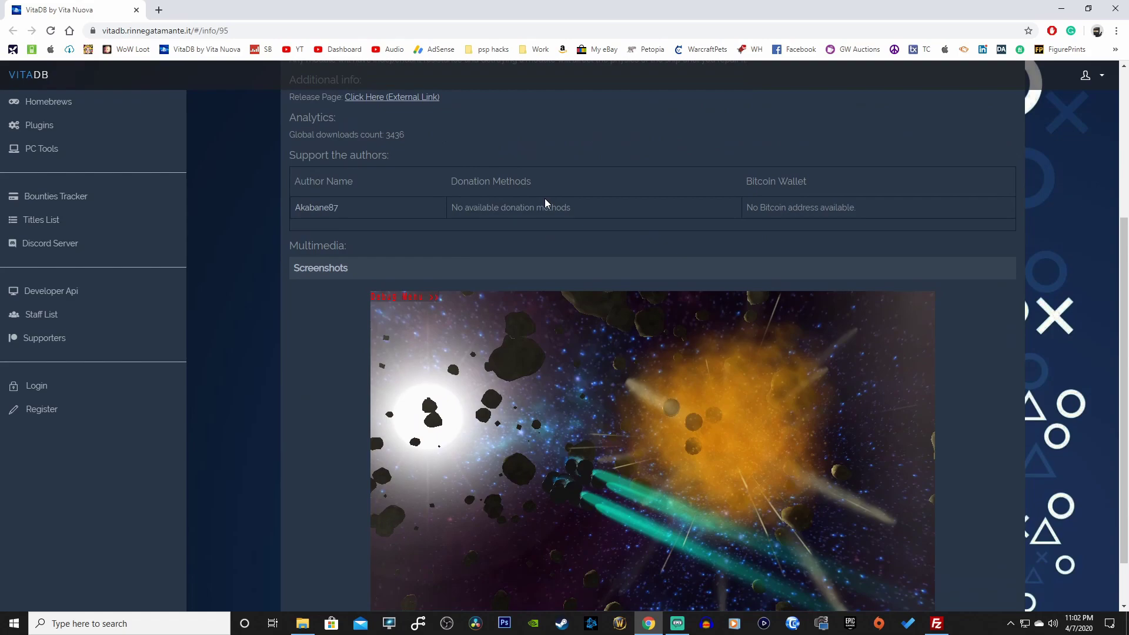
pyautogui.scroll(2, 545, 198)
pyautogui.scroll(-3, 544, 199)
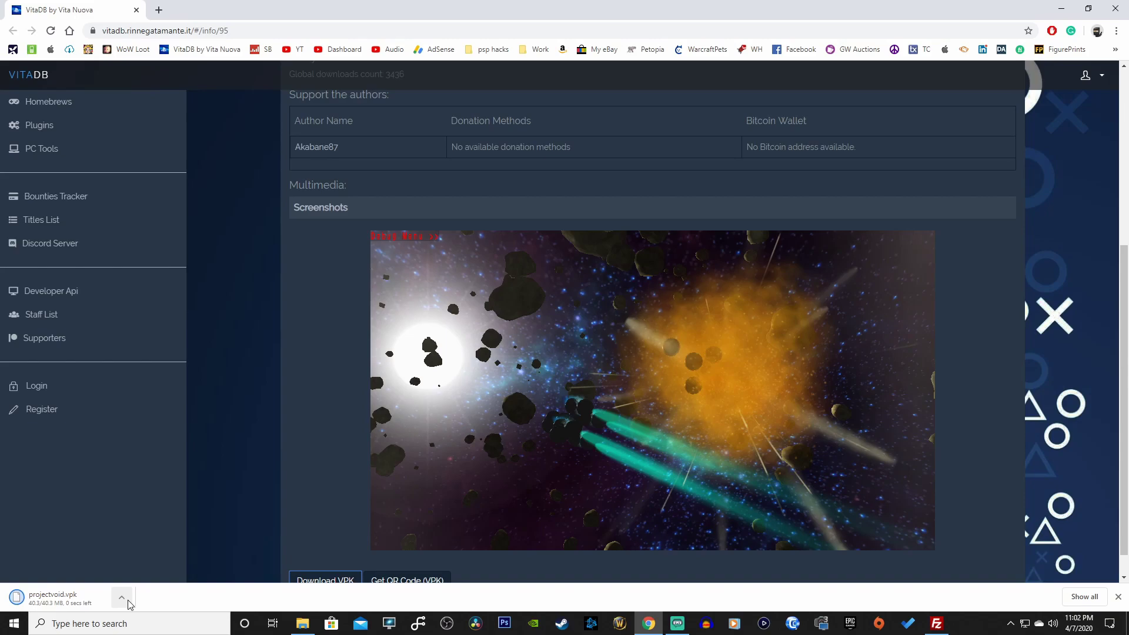
pyautogui.click(127, 600)
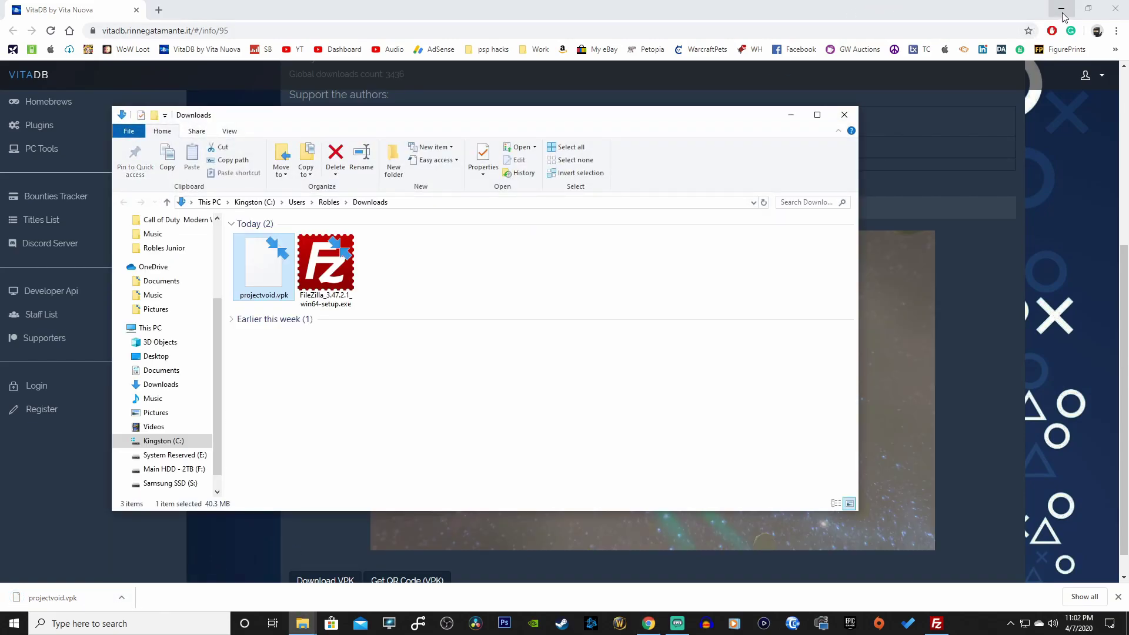
# Minimize Chrome, arrange FileZilla and the Downloads window, and try a first drag of projectvoid.vpk
pyautogui.click(1063, 12)
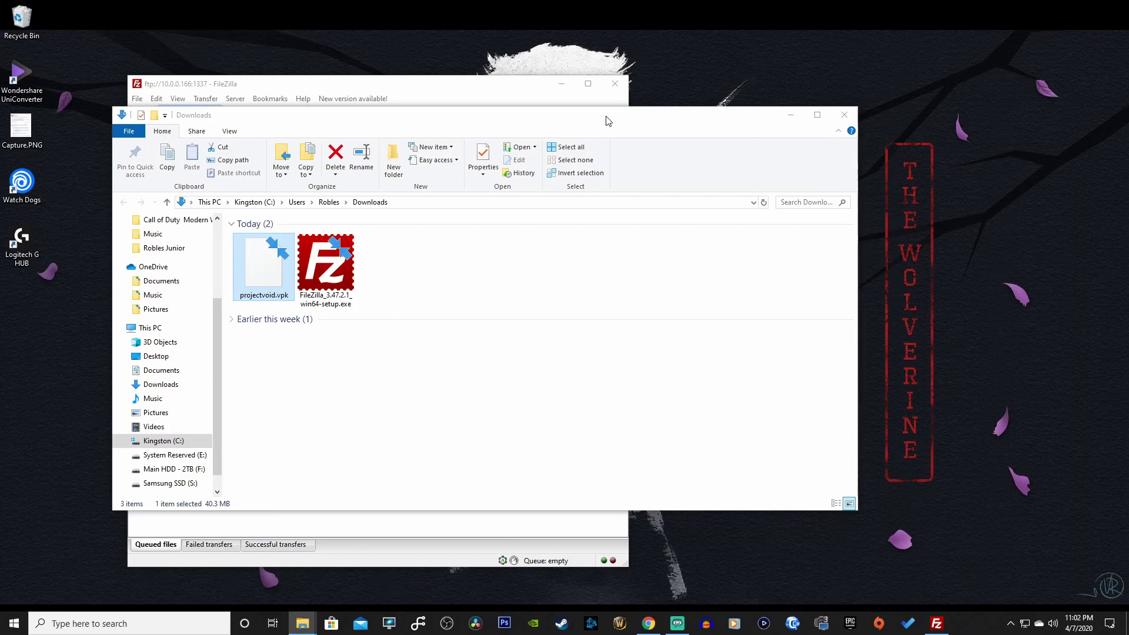
pyautogui.moveTo(608, 120); pyautogui.dragTo(761, 131)
pyautogui.click(533, 93)
pyautogui.click(692, 145)
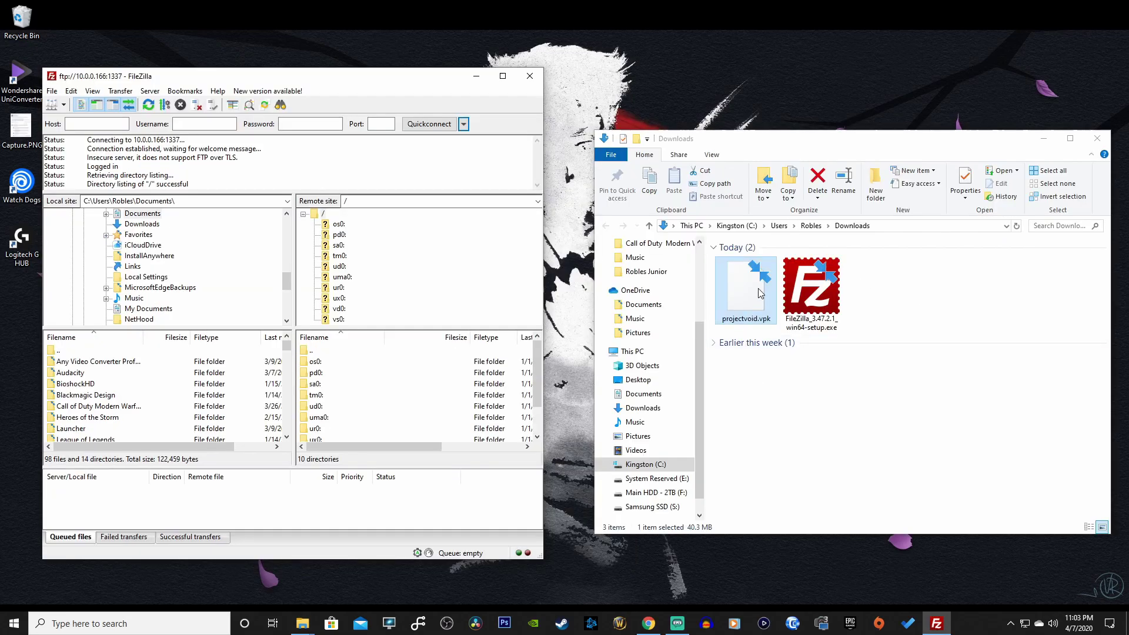
pyautogui.moveTo(755, 292); pyautogui.dragTo(735, 333)
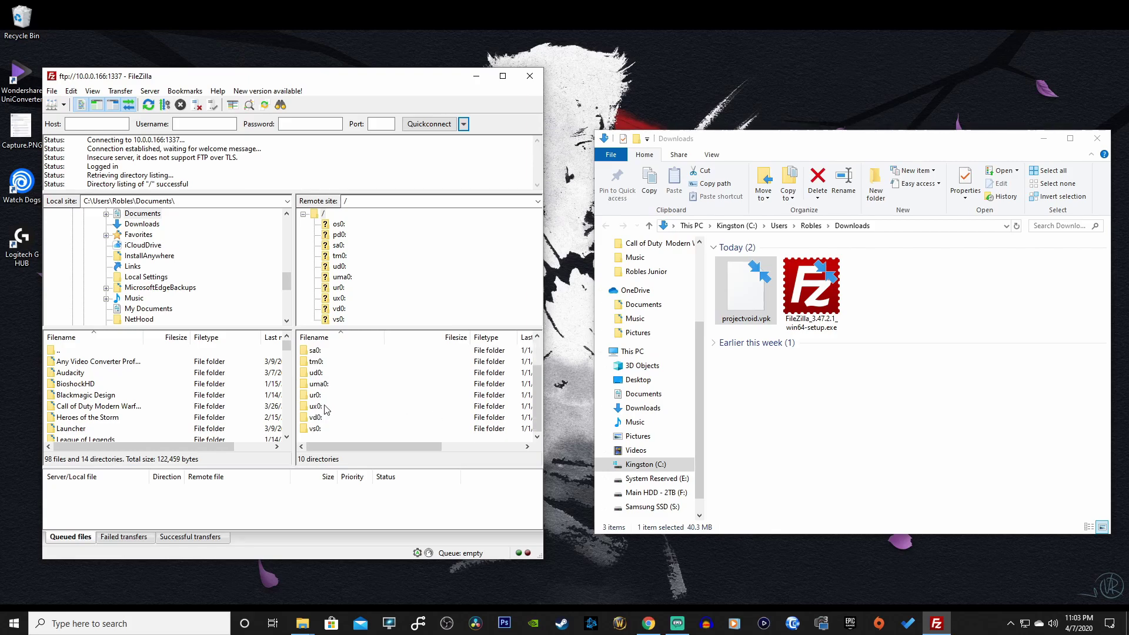
# Open ux0:/vpk on the Vita and upload projectvoid.vpk, skipping it since it already exists
pyautogui.doubleClick(325, 408)
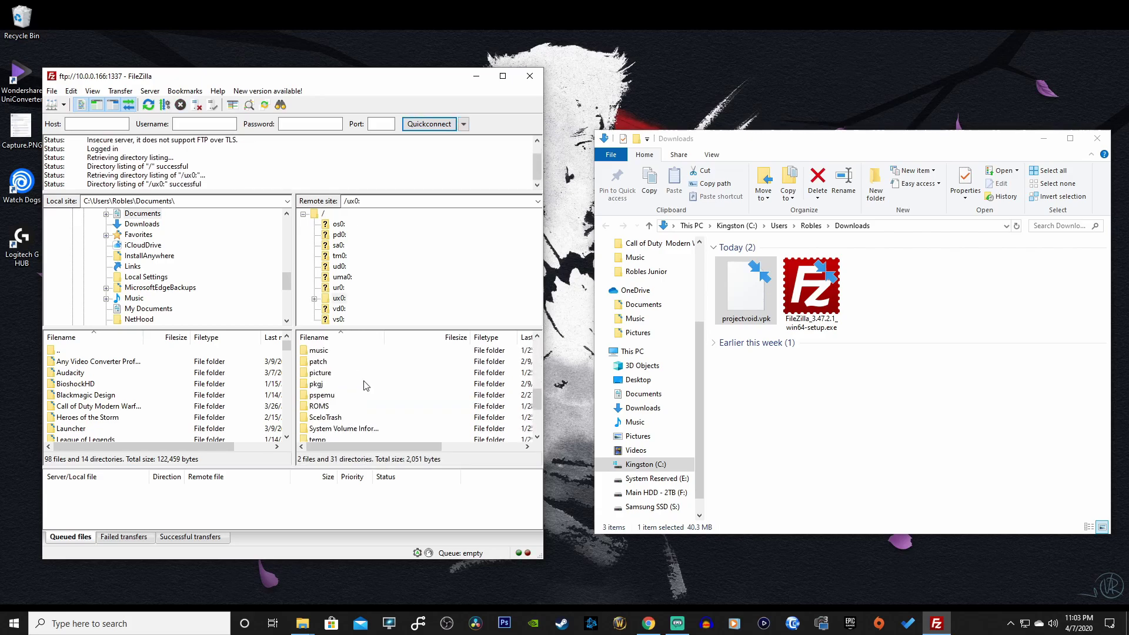
pyautogui.doubleClick(316, 407)
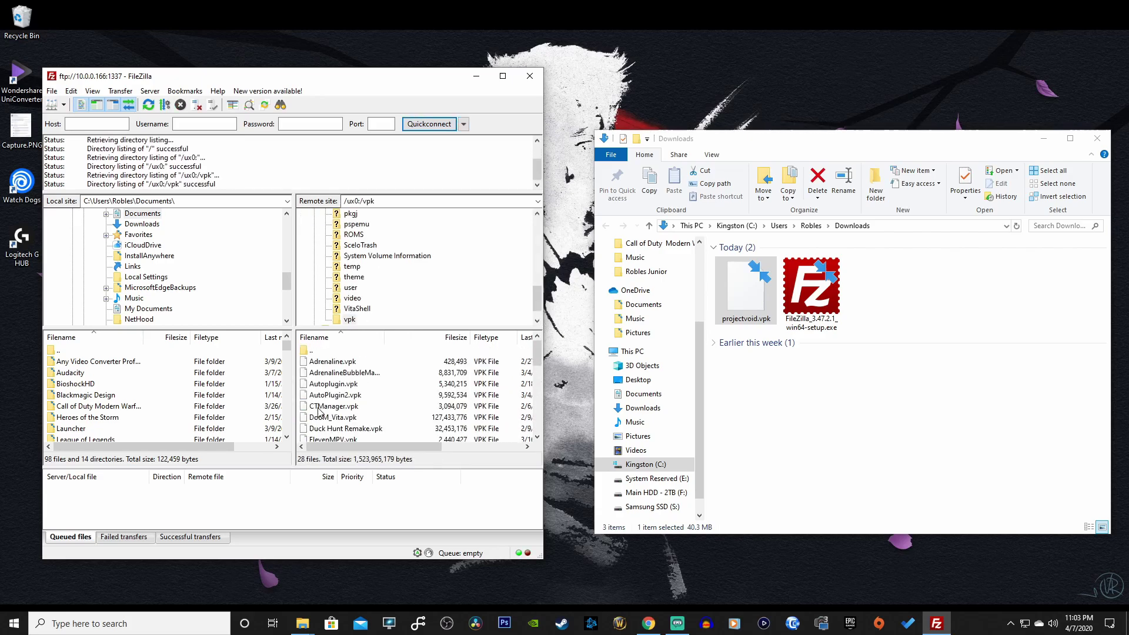
pyautogui.moveTo(750, 301); pyautogui.dragTo(426, 374)
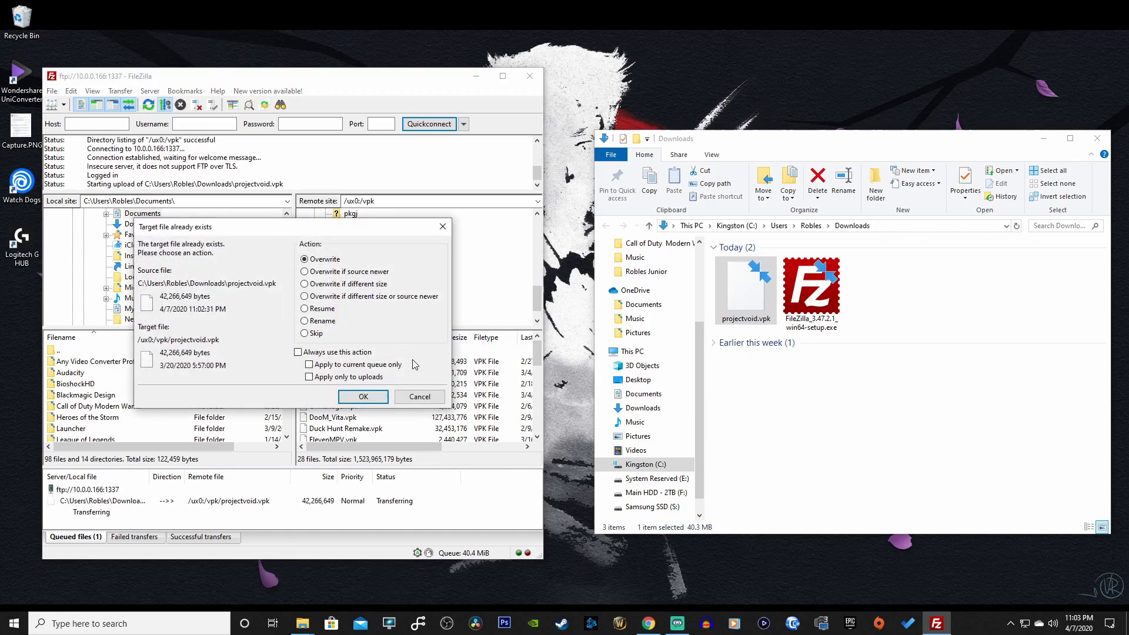
pyautogui.click(420, 397)
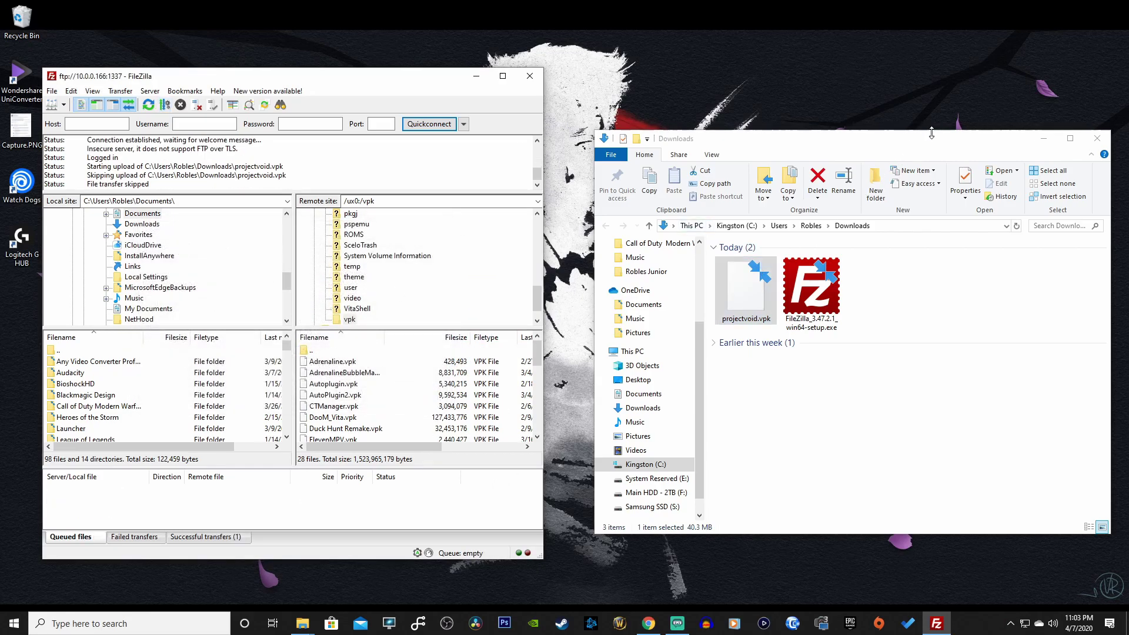
# Close the Downloads folder window and FileZilla
pyautogui.moveTo(926, 147); pyautogui.dragTo(901, 141)
pyautogui.click(1072, 134)
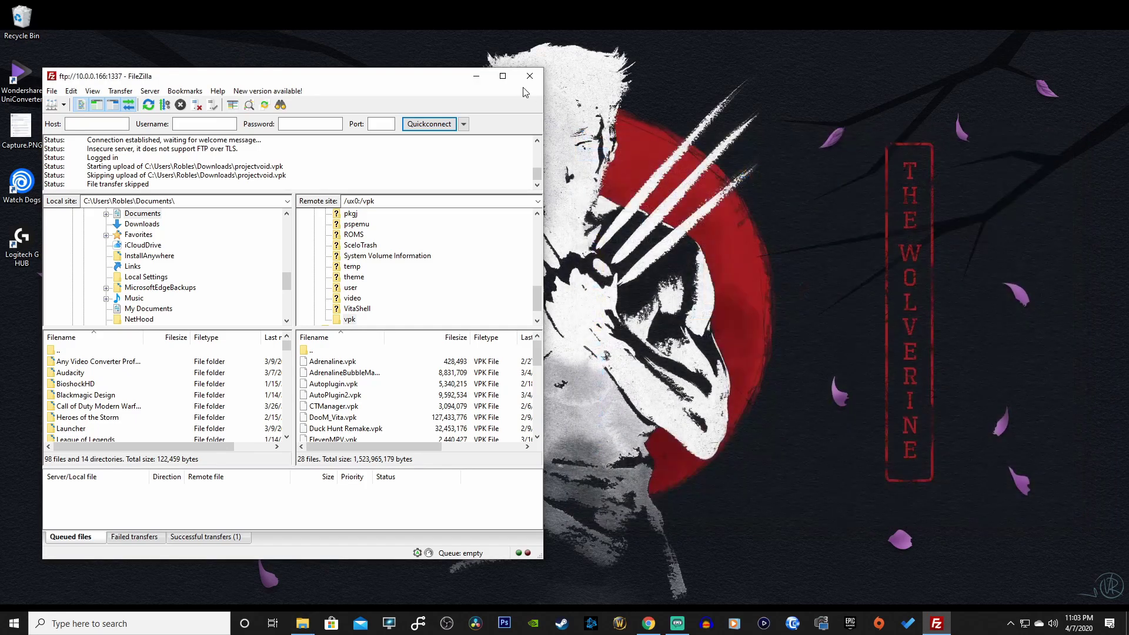
pyautogui.click(531, 77)
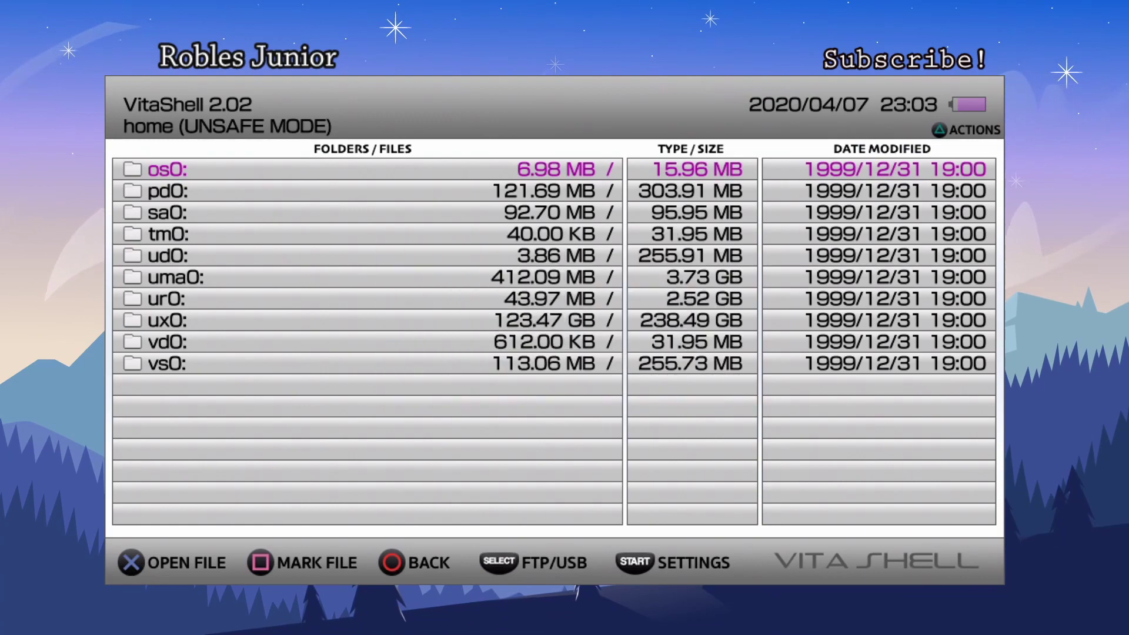
# Open the ux0: drive and then its vpk/ folder in VitaShell
pyautogui.press('Down')
pyautogui.press('Down')
pyautogui.press('Down')
pyautogui.press('Down')
pyautogui.press('Down')
pyautogui.press('Down')
pyautogui.press('Down')
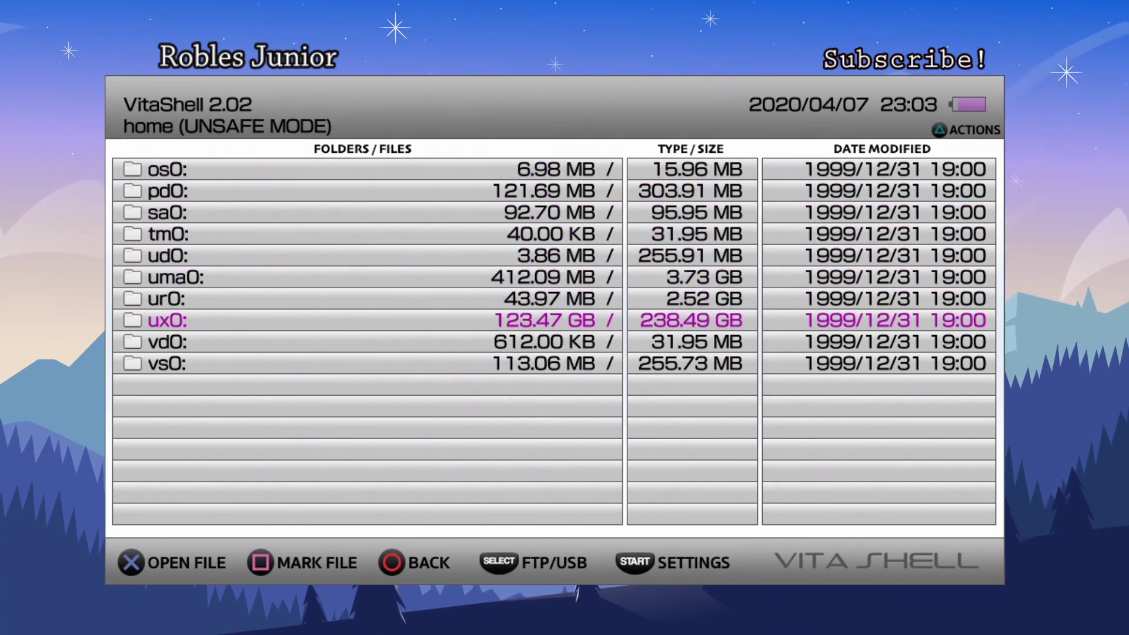
pyautogui.press('Return')
pyautogui.press('Down')
pyautogui.press('Down')
pyautogui.press('Down')
pyautogui.press('Down')
pyautogui.press('Down')
pyautogui.press('Down')
pyautogui.press('Down')
pyautogui.press('Down')
pyautogui.press('Down')
pyautogui.press('Down')
pyautogui.press('Down')
pyautogui.press('Down')
pyautogui.press('Down')
pyautogui.press('Down')
pyautogui.press('Down')
pyautogui.press('Down')
pyautogui.press('Down')
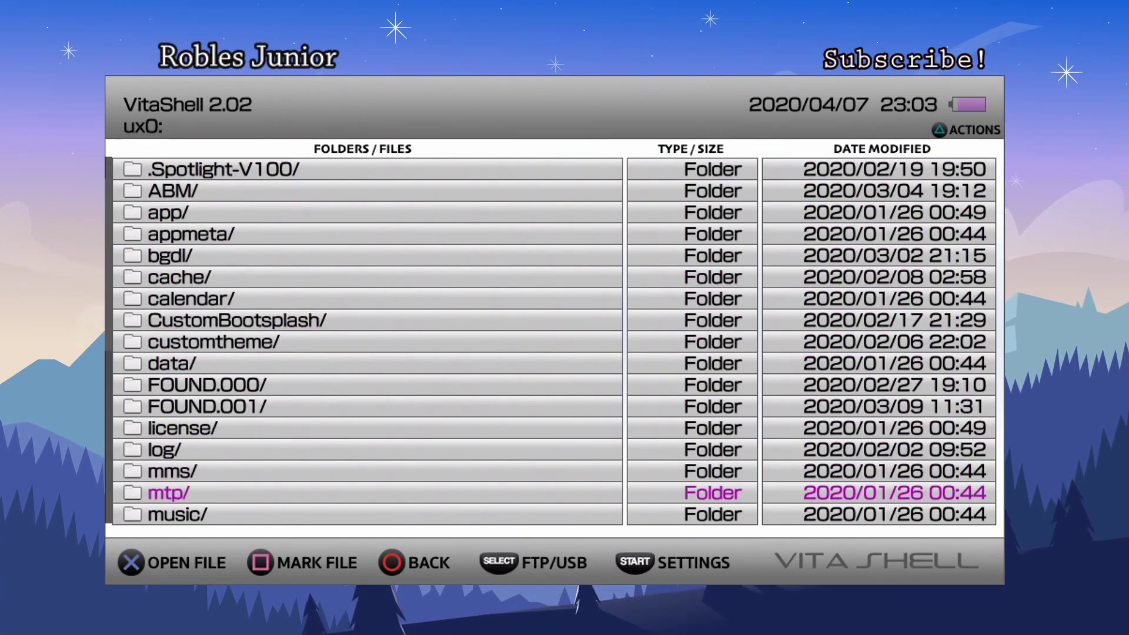
pyautogui.press('Down')
pyautogui.press('Down')
pyautogui.press('Down')
pyautogui.press('Down')
pyautogui.press('Down')
pyautogui.press('Down')
pyautogui.press('Down')
pyautogui.press('Down')
pyautogui.press('Down')
pyautogui.press('Down')
pyautogui.press('Down')
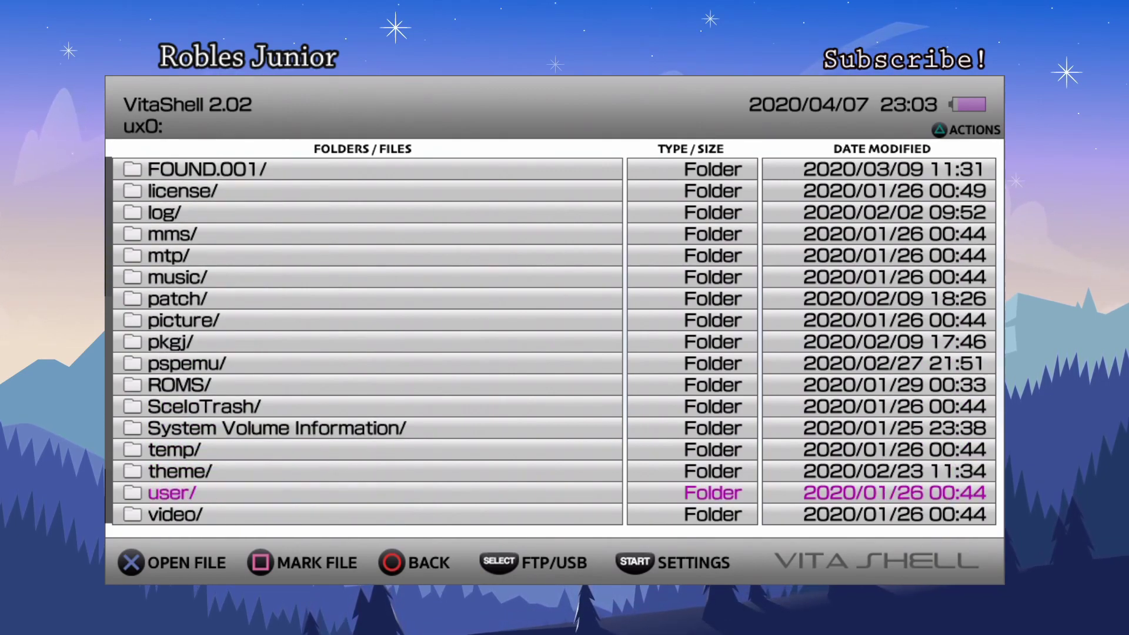
pyautogui.press('Down')
pyautogui.press('Down')
pyautogui.press('Down')
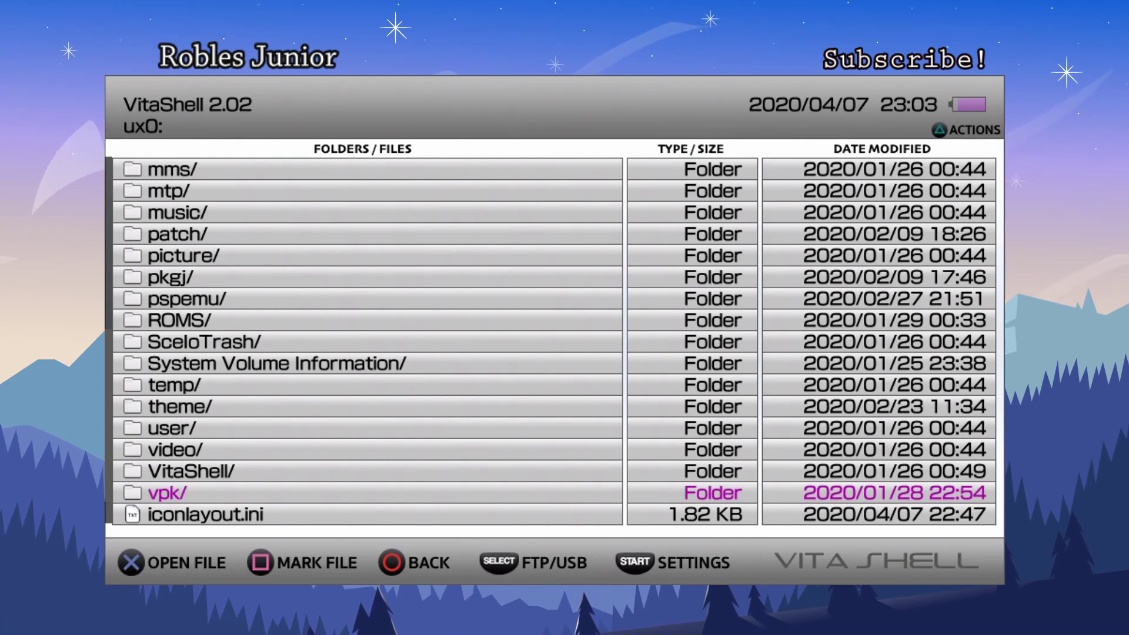
pyautogui.press('Return')
# Move through the package list to projectvoid.vpk (40.31 MB)
pyautogui.press('Down')
pyautogui.press('Down')
pyautogui.press('Down')
pyautogui.press('Down')
pyautogui.press('Down')
pyautogui.press('Down')
pyautogui.press('Down')
pyautogui.press('Down')
pyautogui.press('Down')
pyautogui.press('Down')
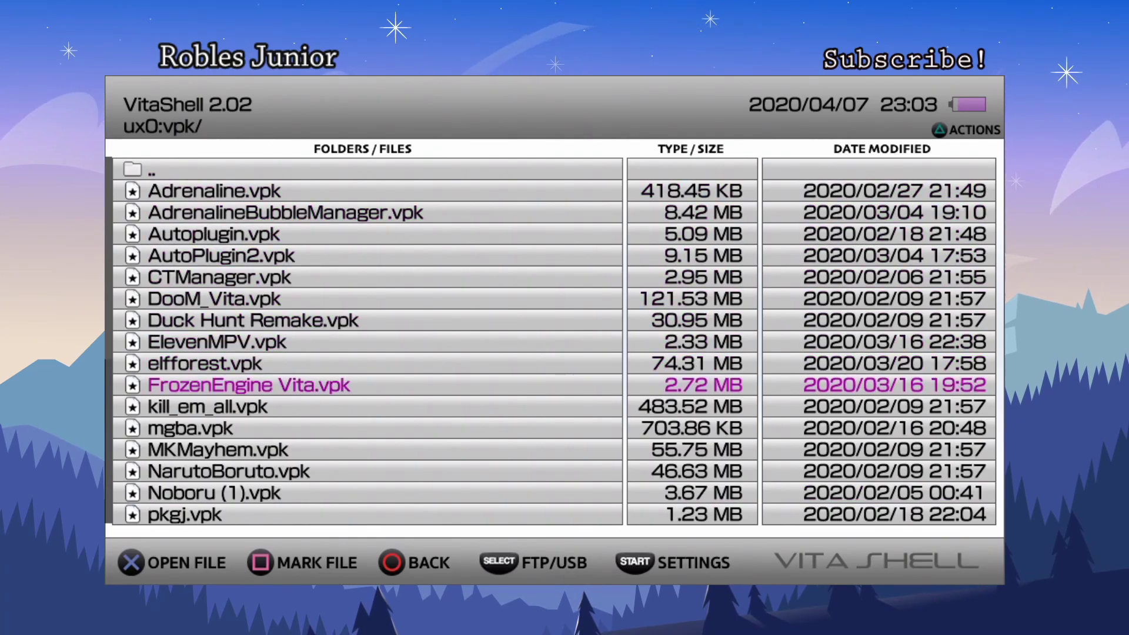
pyautogui.press('Down')
pyautogui.press('Down')
pyautogui.press('Up')
pyautogui.press('Down')
pyautogui.press('Down')
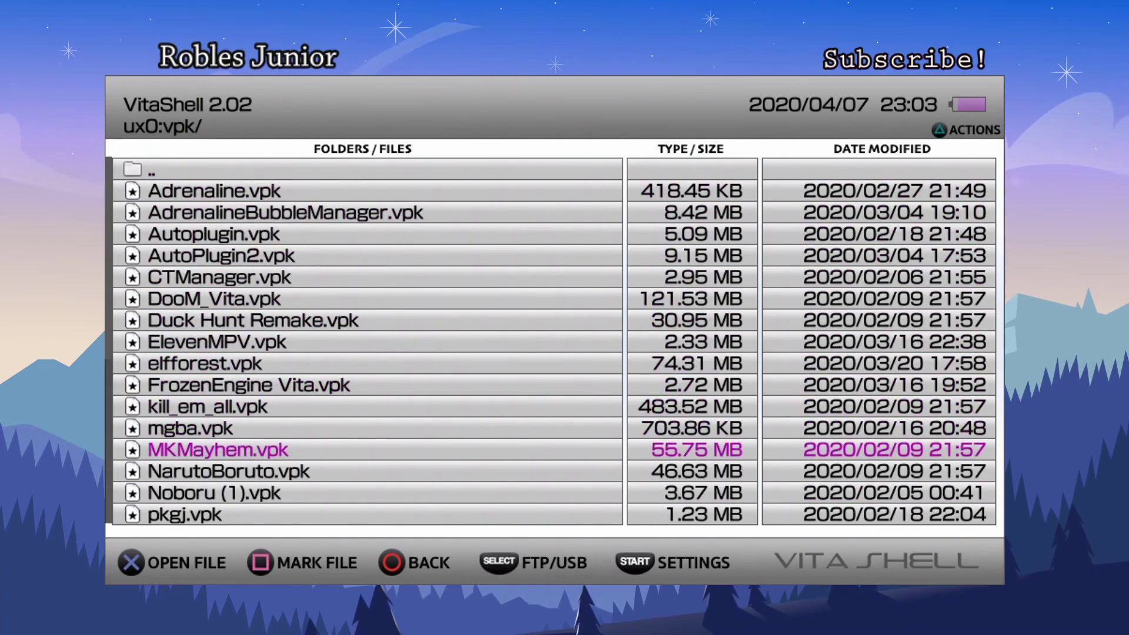
pyautogui.press('Down')
pyautogui.press('Down')
pyautogui.press('Down')
pyautogui.press('Down')
pyautogui.press('Down')
pyautogui.press('Up')
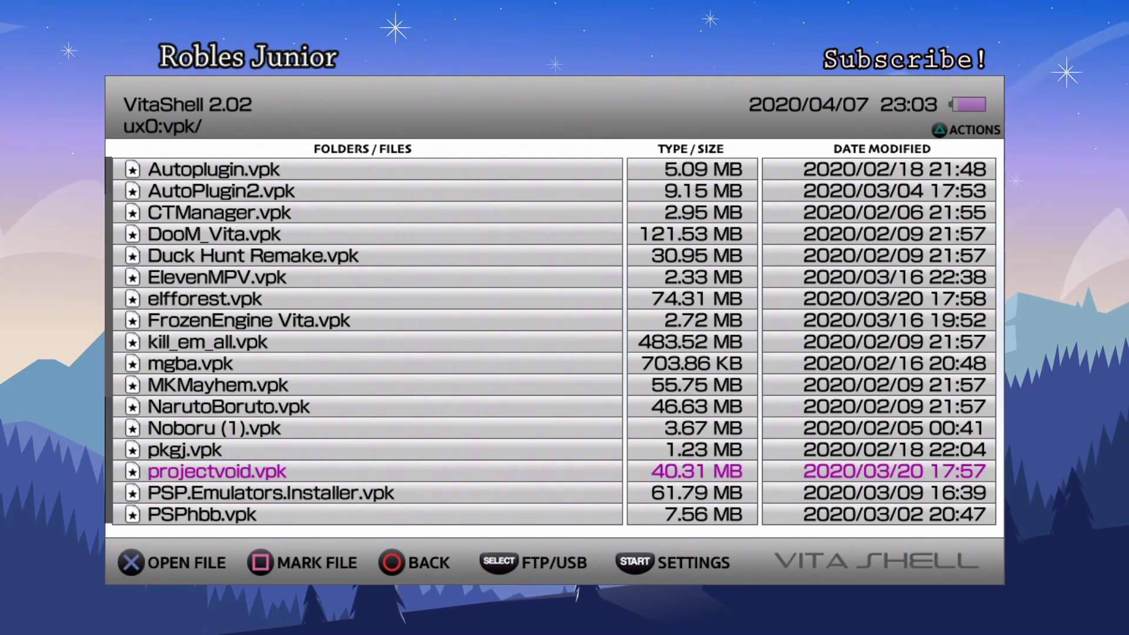
# Leave VitaShell for the home screen, page down to the projectvoid bubble and open its LiveArea
pyautogui.press('Up')
pyautogui.press('super')
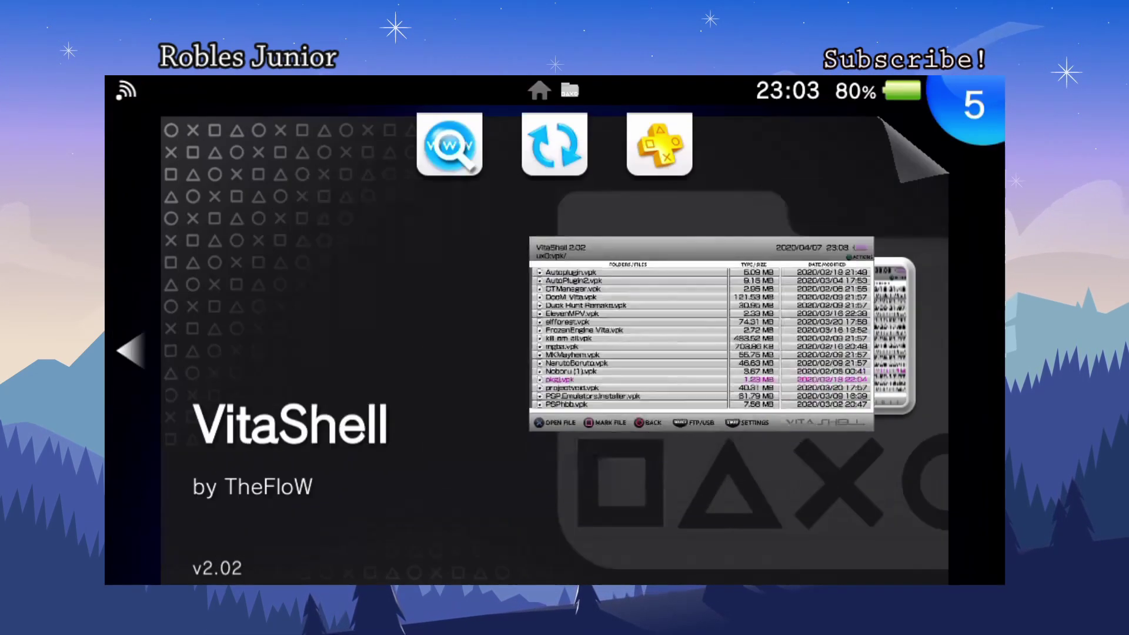
pyautogui.press('super')
pyautogui.press('Down')
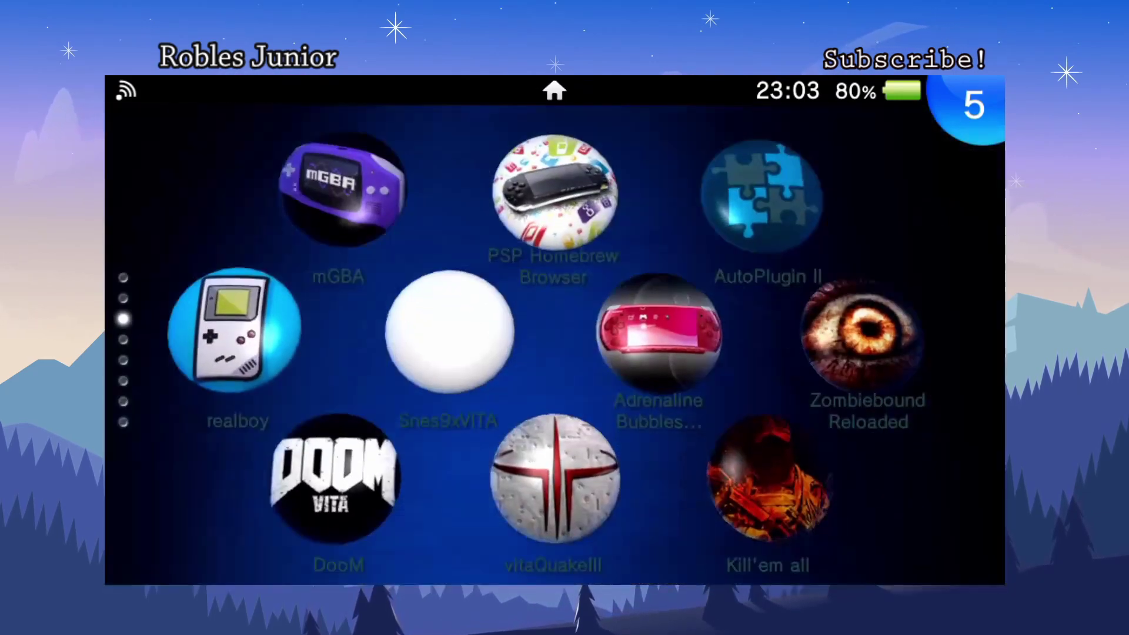
pyautogui.press('Down')
pyautogui.press('Down')
pyautogui.press('Down')
pyautogui.press('Down')
pyautogui.press('Down')
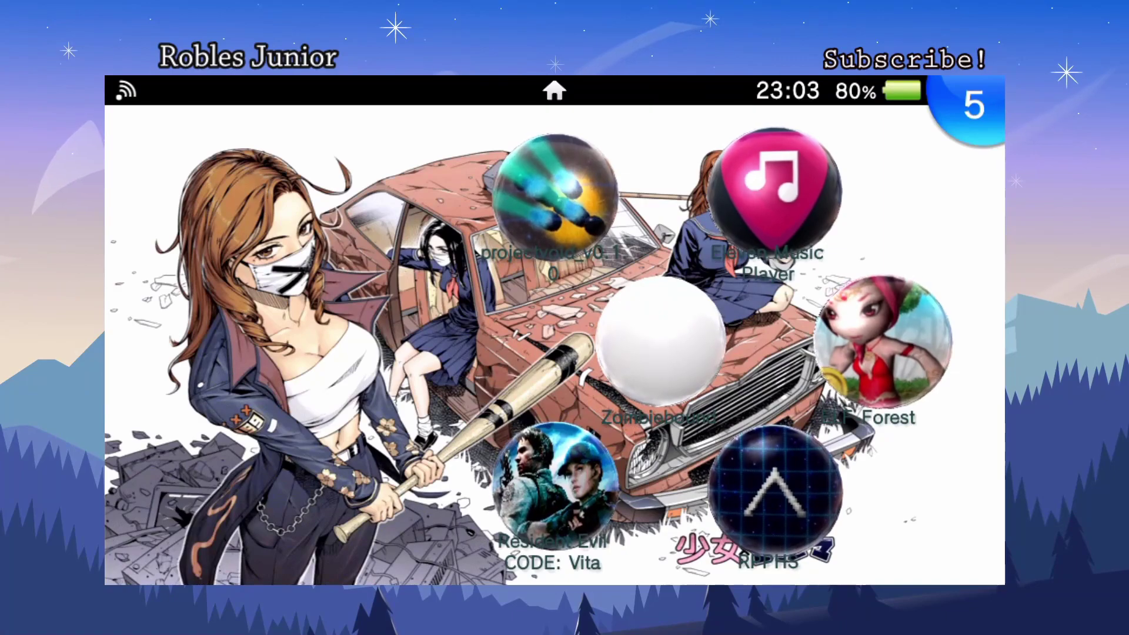
pyautogui.press('Return')
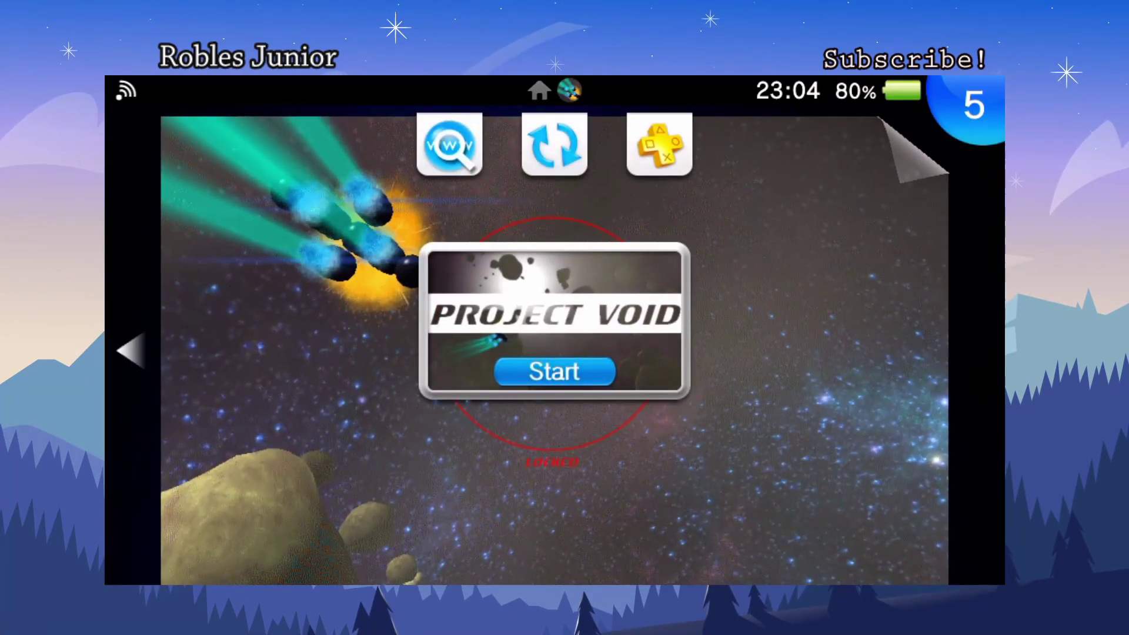